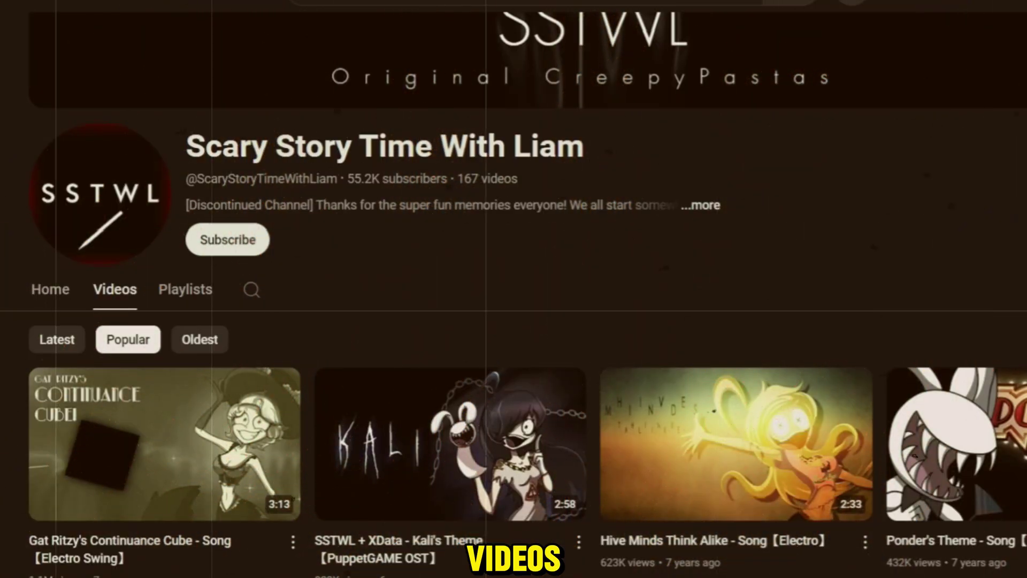
{"action": "scroll", "coordinate": [514, 322], "scroll_direction": "down", "scroll_amount": 1}
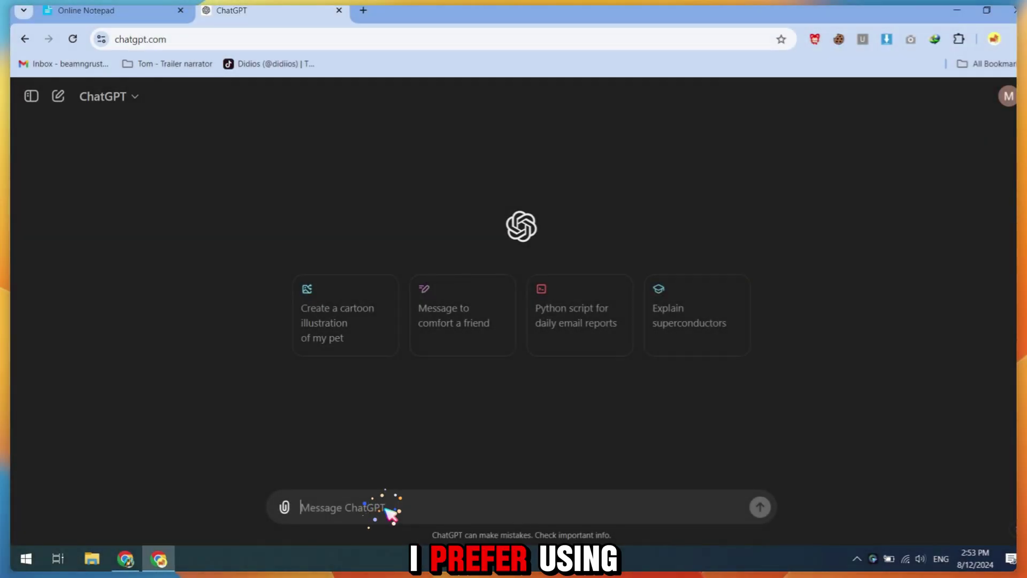
Paste and send ChatGPT the narration request for the drowned, vengeful bride horror story.
{"action": "type", "text": "write narration of horror story: On the eve of her wedding, a heartbroken bride discovers her fiancé with another woman and, in despair, jumps into a river to her death. Rising from the waters as a vengeful spirit, she returns to exact a horrifying revenge on those who betrayed her."}
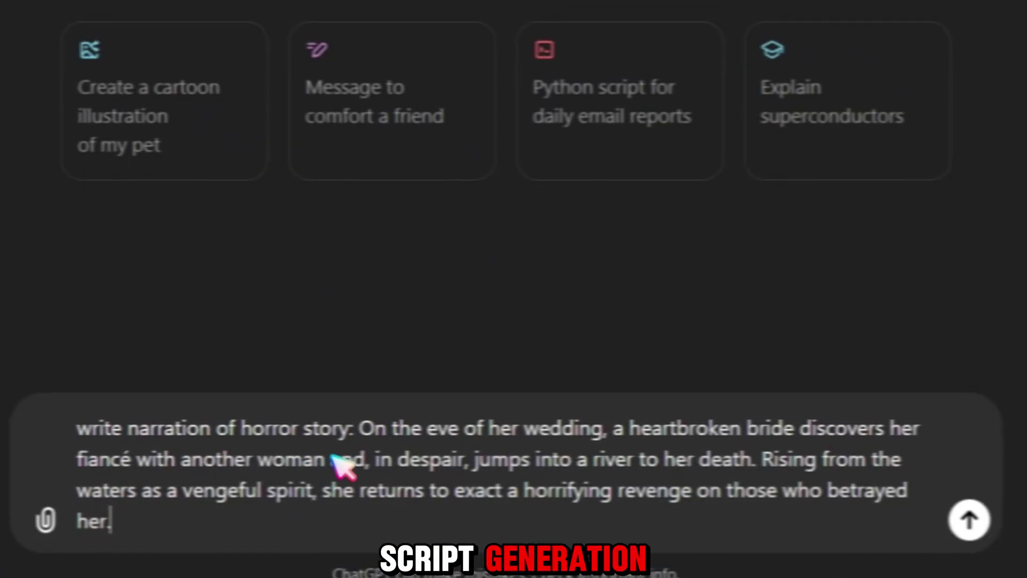
{"action": "left_click_drag", "start_coordinate": [374, 430], "coordinate": [387, 521]}
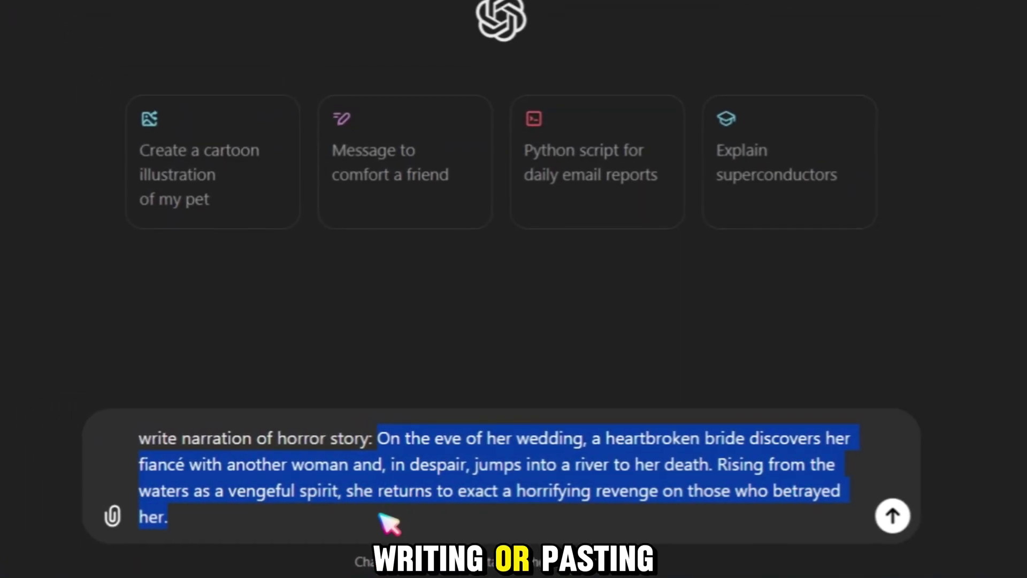
{"action": "left_click", "coordinate": [414, 493]}
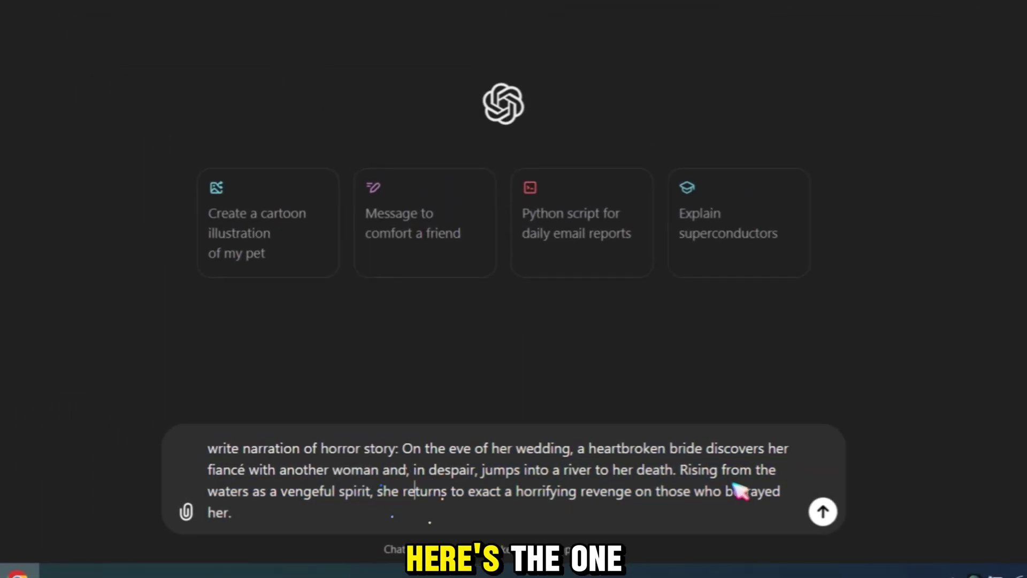
{"action": "left_click", "coordinate": [752, 509]}
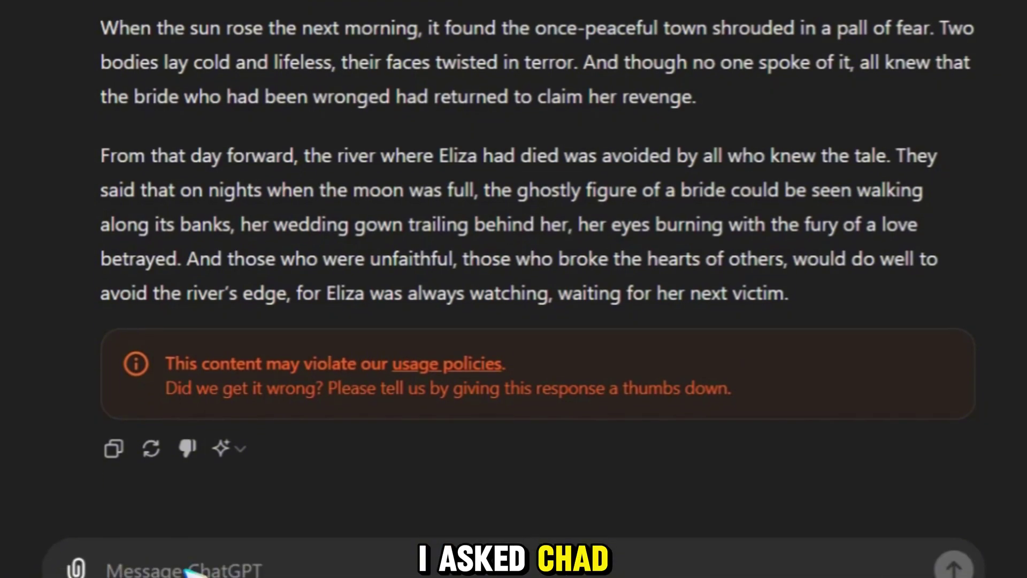
{"action": "type", "text": "write AI image prompt for each scene, including a camera angle prompt, for converting the images into an AI video with a cinematic style."}
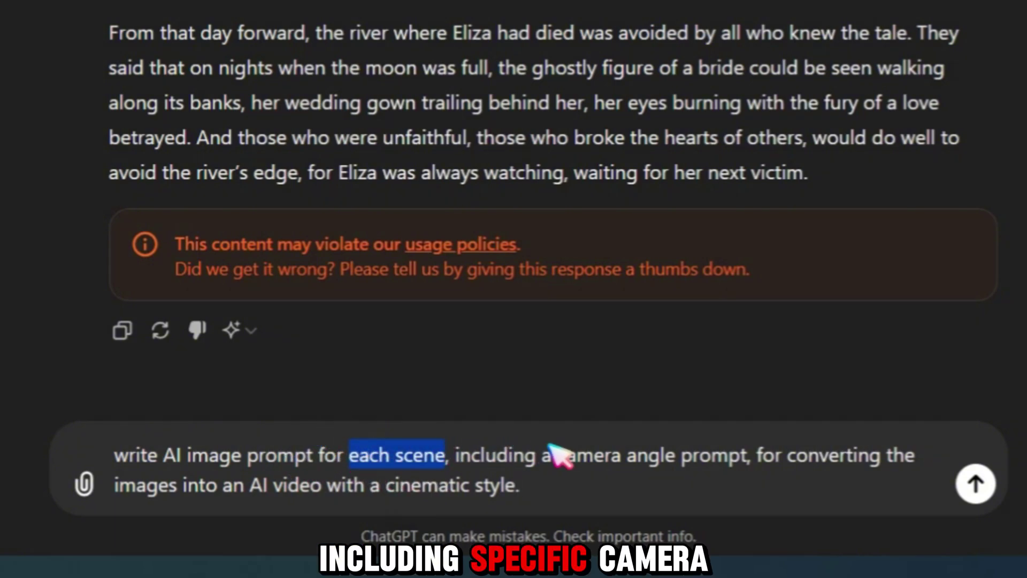
Ask ChatGPT for per-scene cinematic image prompts with camera angle suggestions.
{"action": "mouse_move", "coordinate": [556, 451]}
{"action": "left_mouse_down"}
{"action": "mouse_move", "coordinate": [607, 489]}
{"action": "mouse_move", "coordinate": [117, 459]}
{"action": "left_mouse_up"}
{"action": "left_click", "coordinate": [646, 498]}
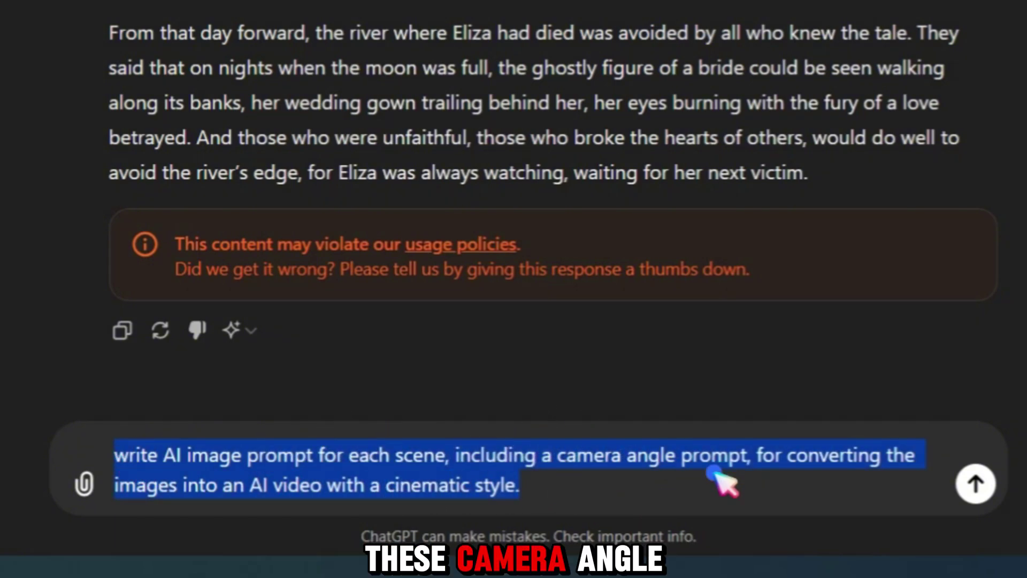
{"action": "left_click", "coordinate": [976, 484]}
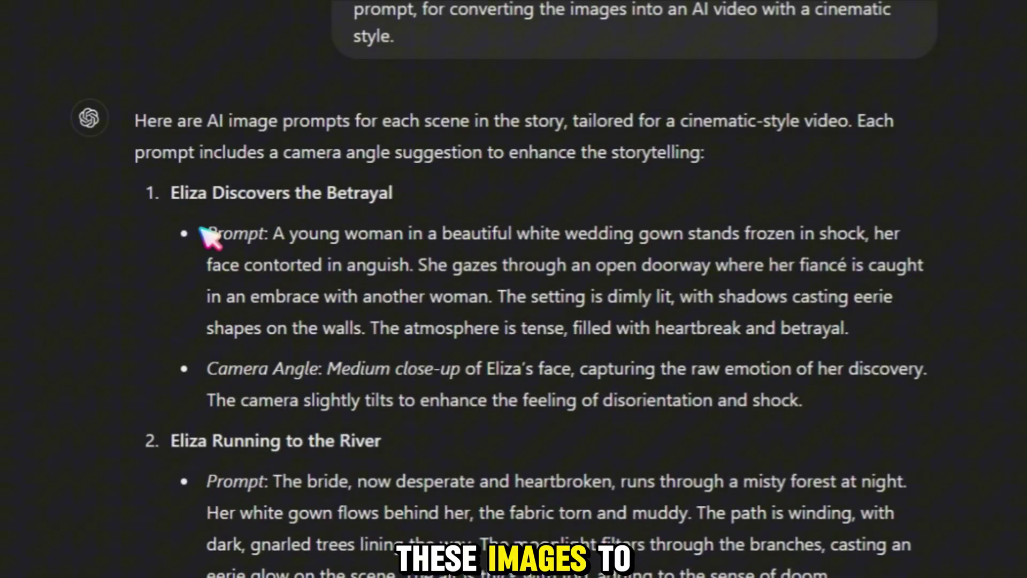
{"action": "scroll", "coordinate": [296, 306], "scroll_direction": "down", "scroll_amount": 5}
{"action": "scroll", "coordinate": [240, 273], "scroll_direction": "up", "scroll_amount": 2}
{"action": "scroll", "coordinate": [241, 274], "scroll_direction": "up", "scroll_amount": 3}
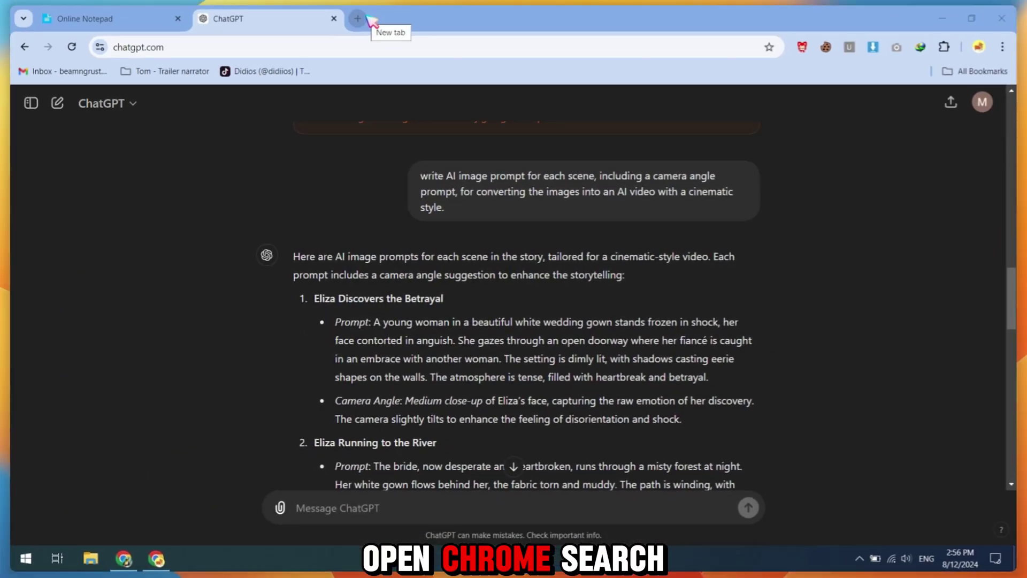
Open ideogram.ai from a Google search in a new Chrome tab.
{"action": "left_click", "coordinate": [351, 18]}
{"action": "type", "text": "ideogra"}
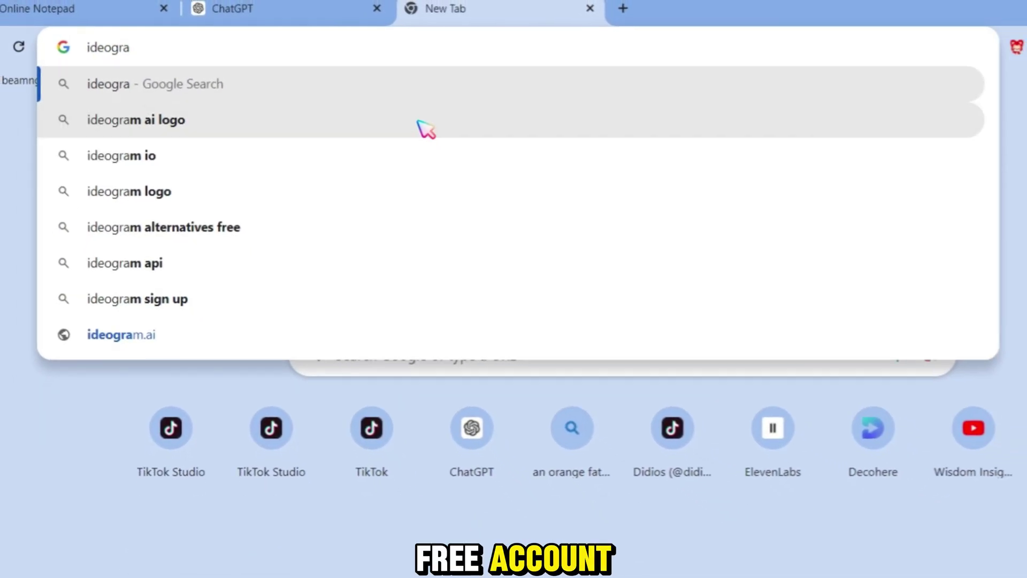
{"action": "left_click", "coordinate": [460, 145]}
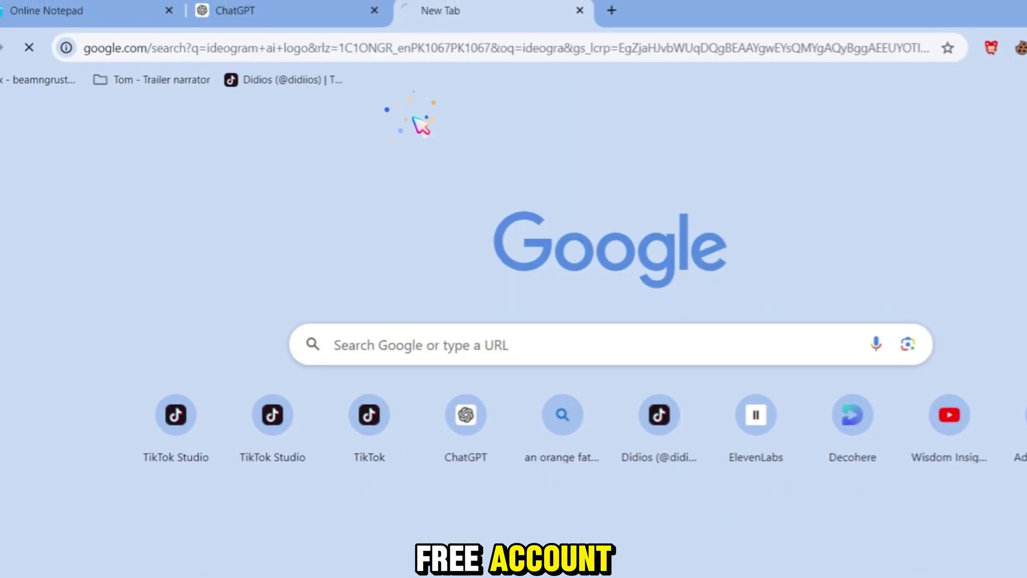
{"action": "left_click", "coordinate": [205, 275]}
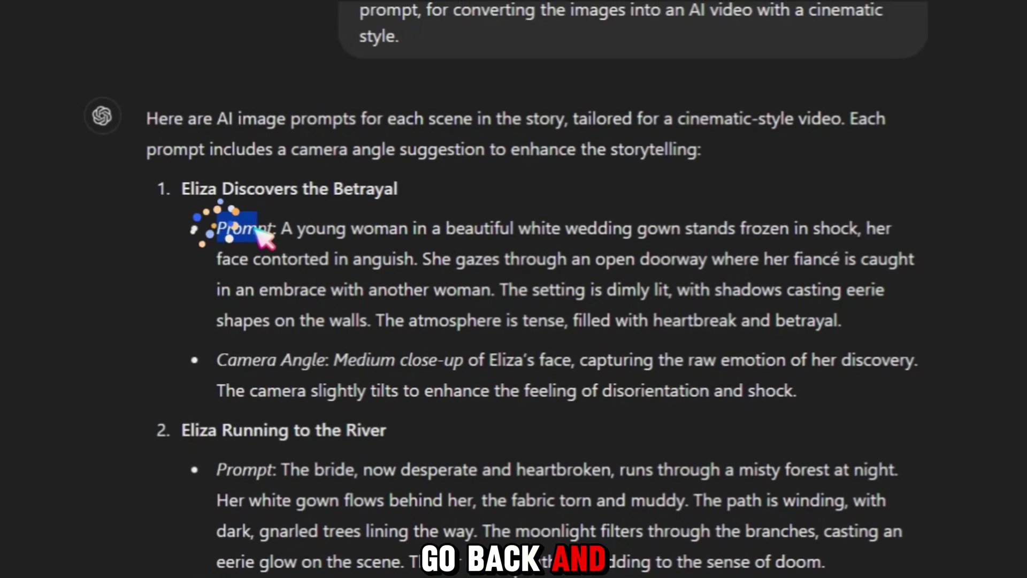
Copy the first scene's image prompt from the ChatGPT reply.
{"action": "left_click_drag", "start_coordinate": [239, 233], "coordinate": [818, 318]}
{"action": "right_click", "coordinate": [715, 284]}
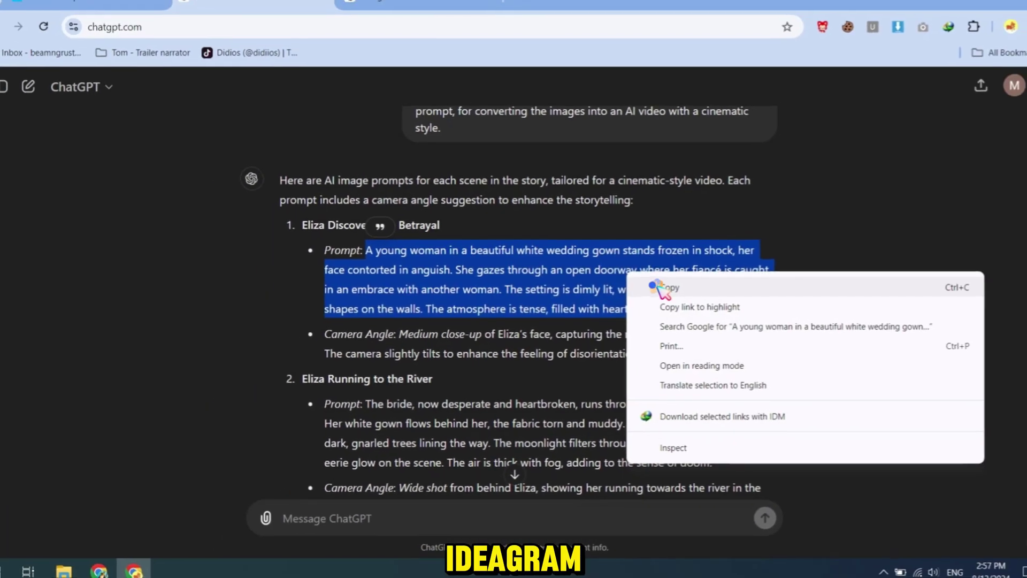
{"action": "left_click", "coordinate": [666, 287]}
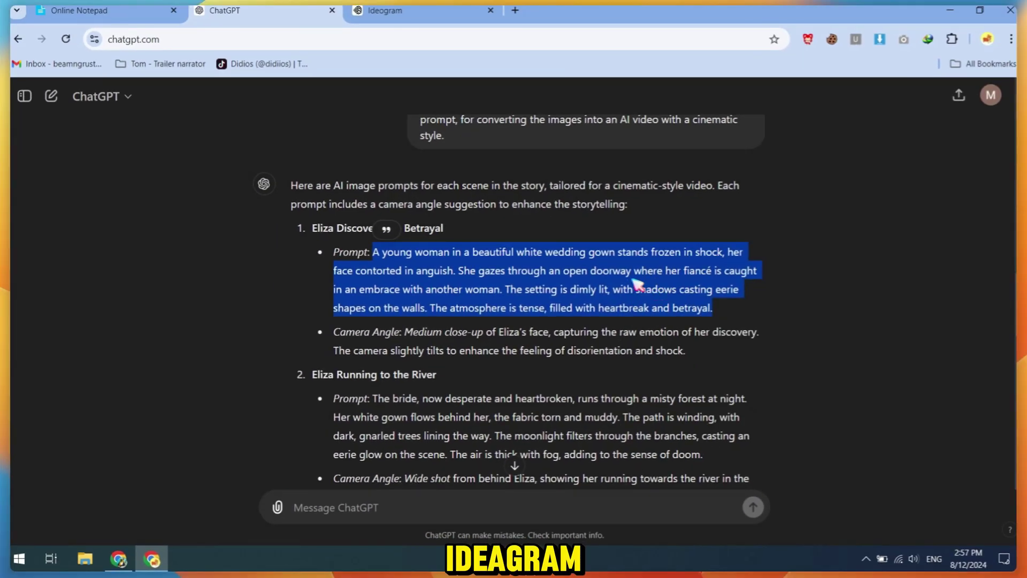
{"action": "left_click", "coordinate": [385, 18]}
Paste the first-scene prompt, choose 16:9 with dark fantasy and vibrant styles, and generate.
{"action": "right_click", "coordinate": [385, 177]}
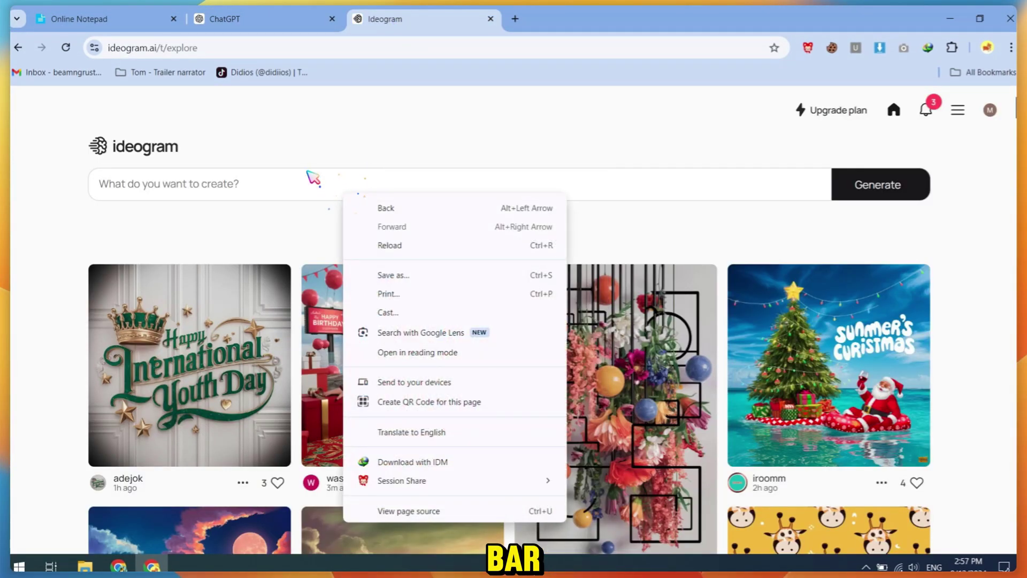
{"action": "left_click", "coordinate": [310, 187]}
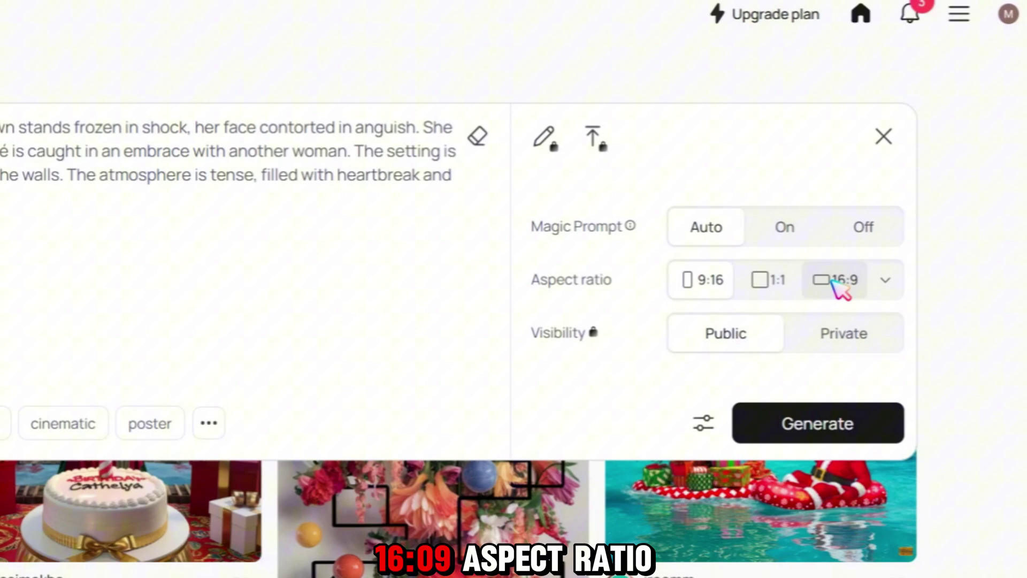
{"action": "left_click", "coordinate": [881, 286]}
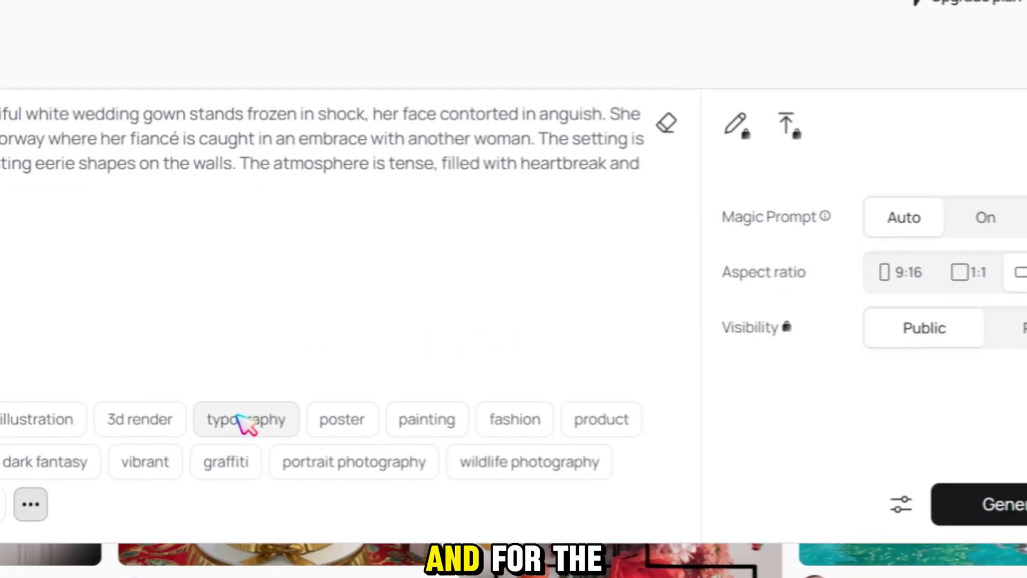
{"action": "left_click", "coordinate": [277, 449]}
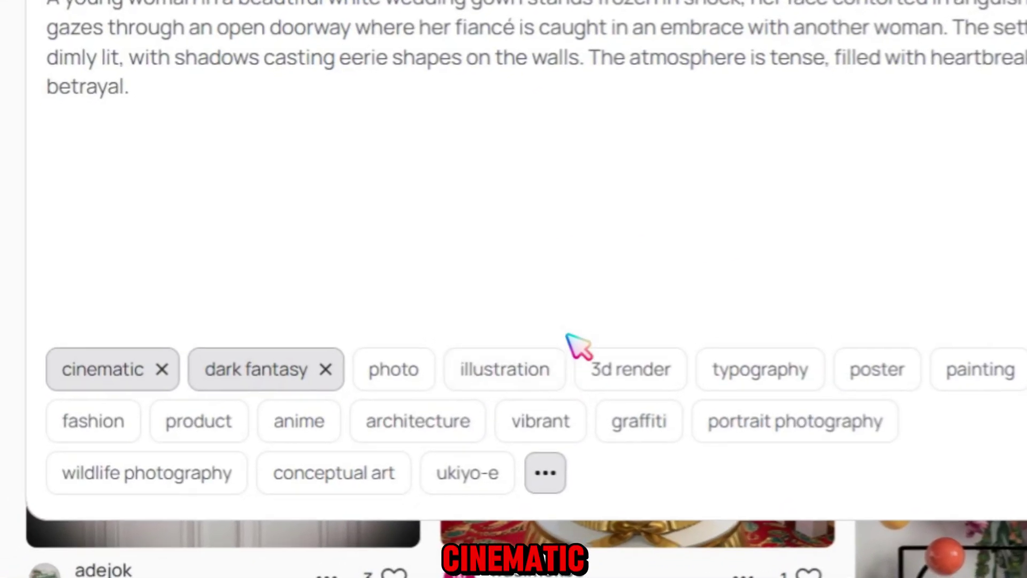
{"action": "left_click", "coordinate": [394, 408]}
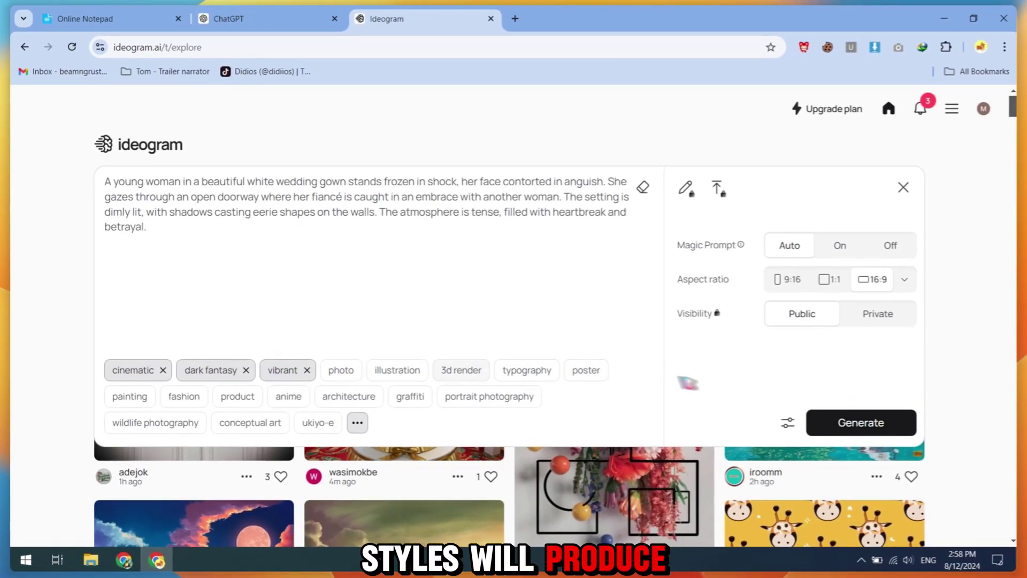
{"action": "left_click", "coordinate": [862, 425]}
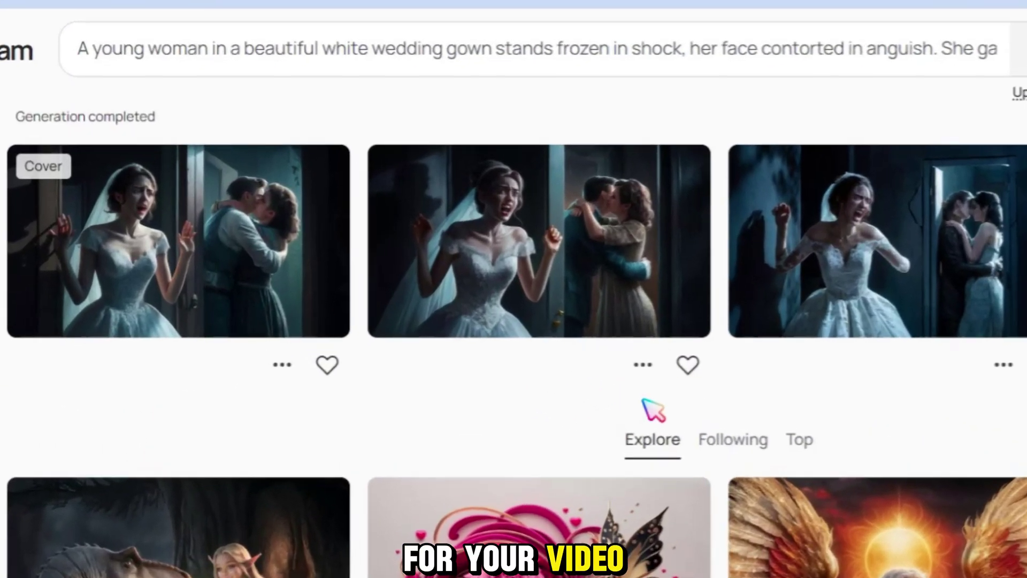
Save the first generated bride image to the computer.
{"action": "left_click", "coordinate": [192, 264]}
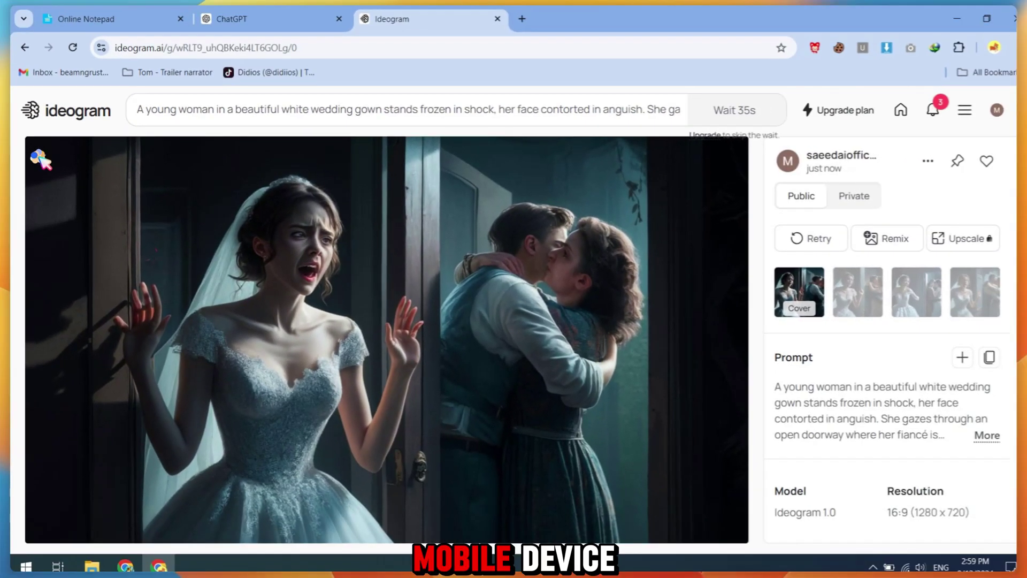
{"action": "left_click", "coordinate": [39, 158]}
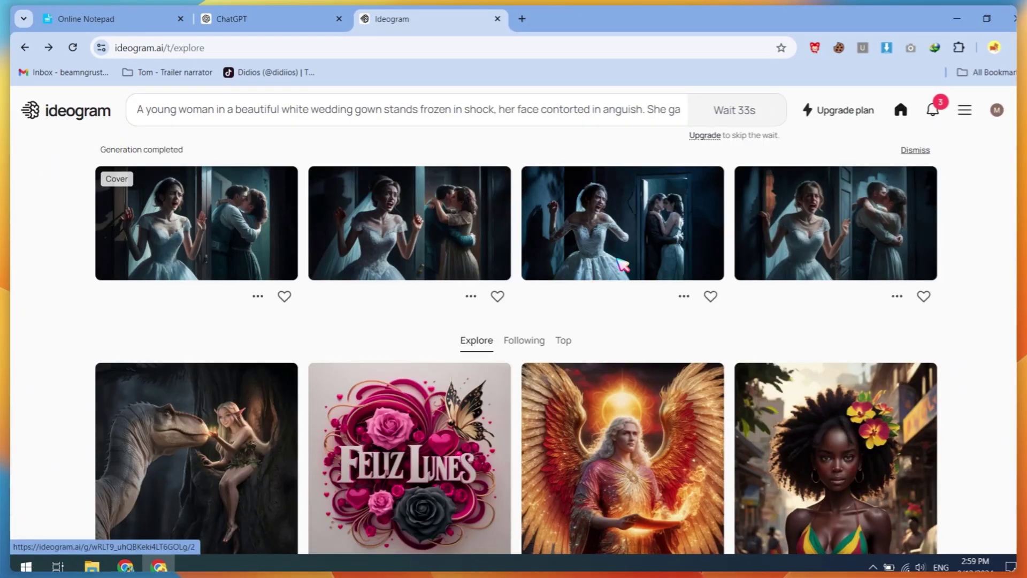
{"action": "left_click", "coordinate": [238, 220]}
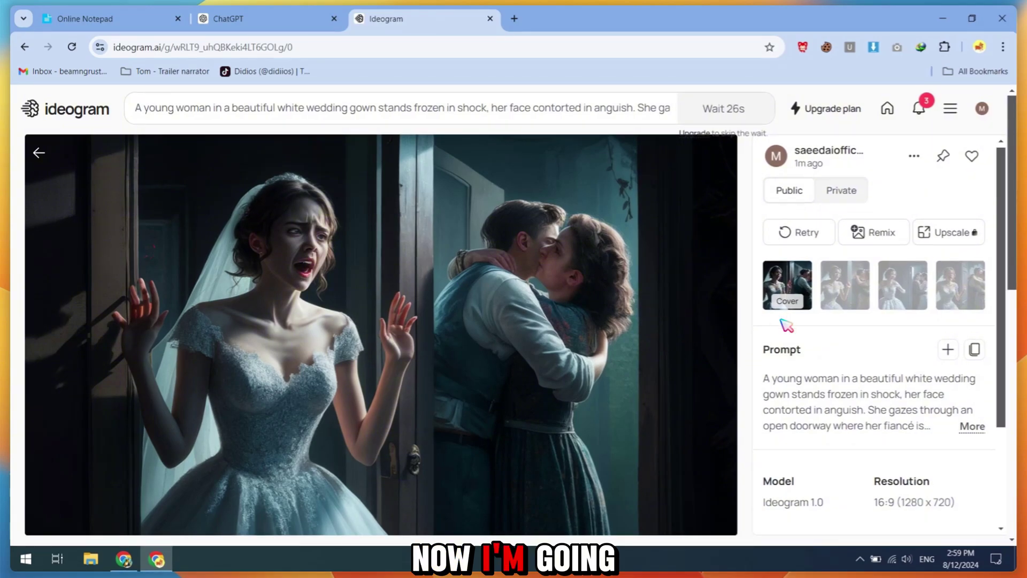
{"action": "scroll", "coordinate": [786, 325], "scroll_direction": "down", "scroll_amount": 2}
{"action": "scroll", "coordinate": [538, 348], "scroll_direction": "down", "scroll_amount": 3}
{"action": "scroll", "coordinate": [539, 347], "scroll_direction": "up", "scroll_amount": 3}
{"action": "right_click", "coordinate": [434, 302]}
{"action": "left_click", "coordinate": [476, 340]}
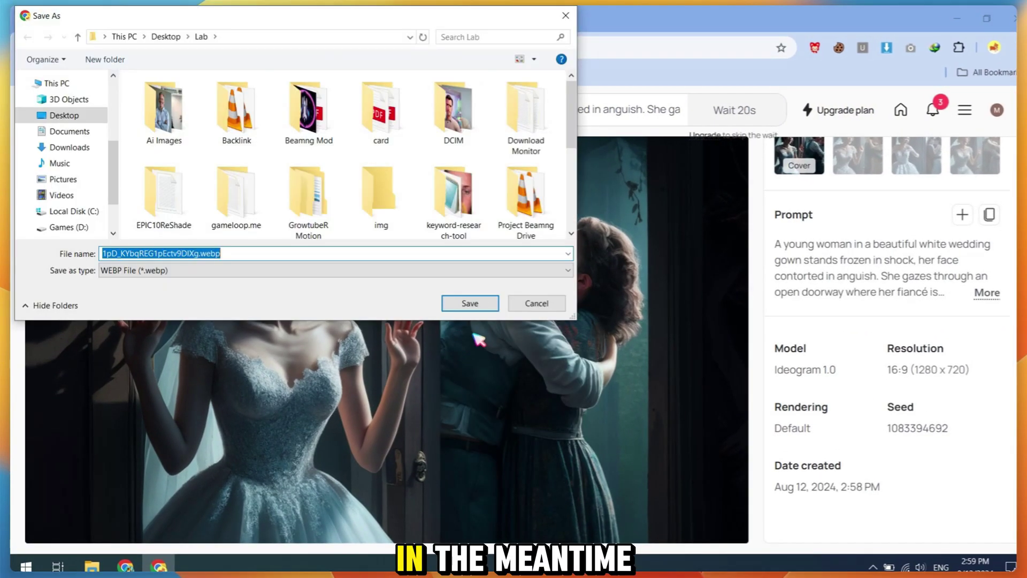
{"action": "left_click", "coordinate": [537, 304]}
Generate Ideogram images for the forest running scene.
{"action": "left_click", "coordinate": [41, 155]}
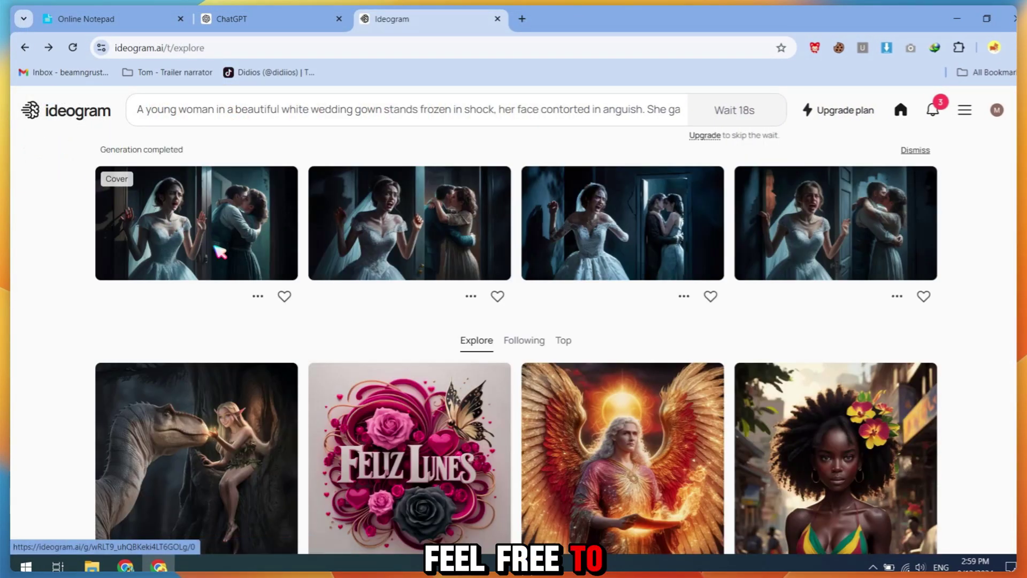
{"action": "left_click", "coordinate": [257, 296]}
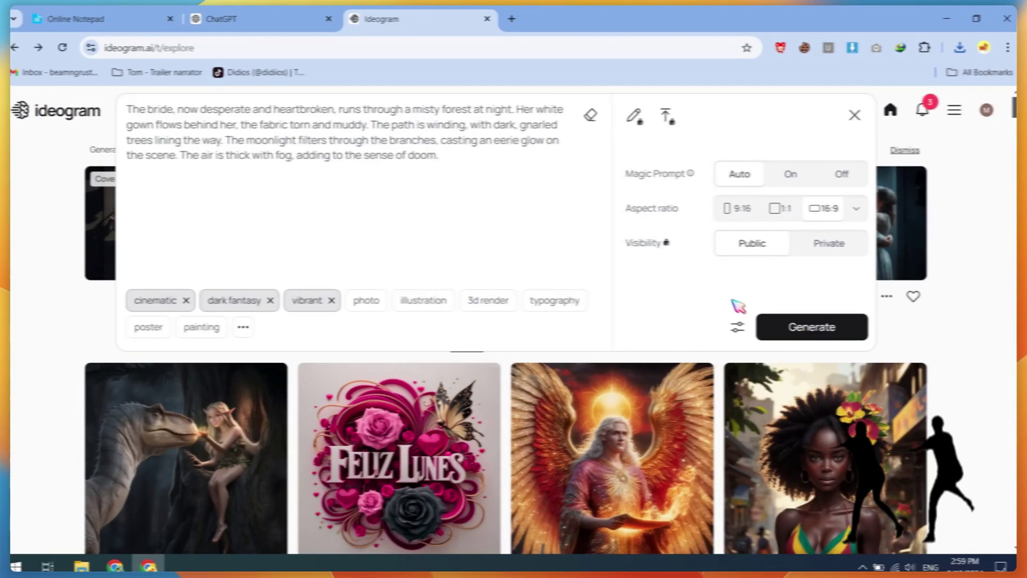
{"action": "left_click", "coordinate": [808, 327]}
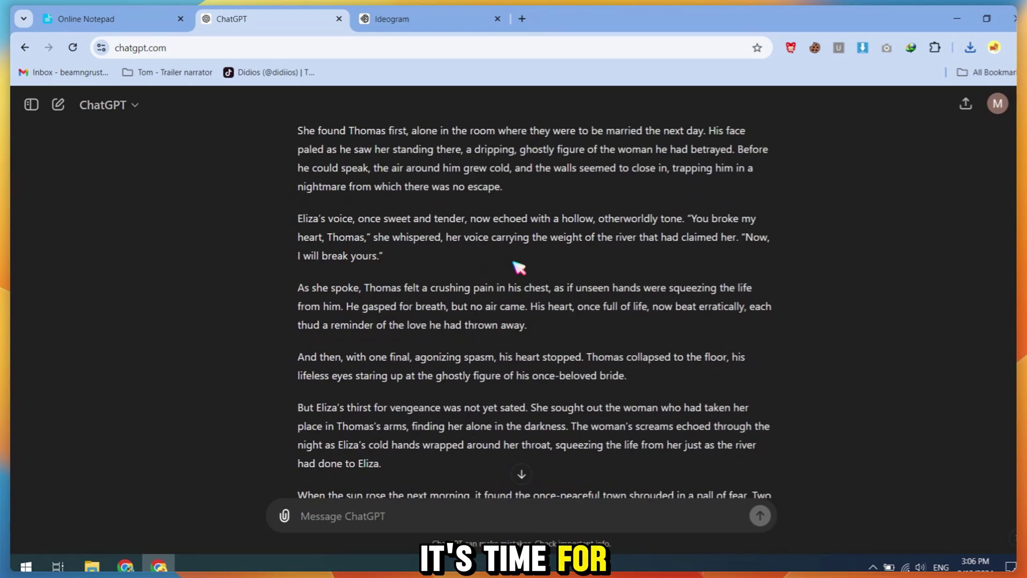
{"action": "scroll", "coordinate": [517, 267], "scroll_direction": "up", "scroll_amount": 8}
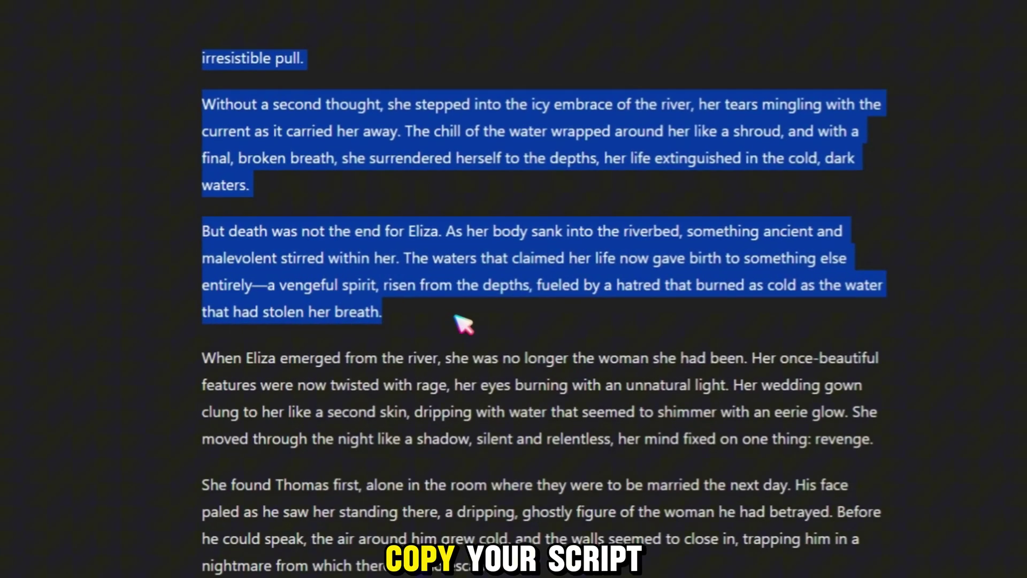
Copy the ghost-bride story narration paragraphs from the ChatGPT reply.
{"action": "mouse_move", "coordinate": [341, 208]}
{"action": "left_mouse_down"}
{"action": "mouse_move", "coordinate": [473, 318]}
{"action": "mouse_move", "coordinate": [369, 350]}
{"action": "left_mouse_up"}
{"action": "right_click", "coordinate": [392, 174]}
{"action": "left_click", "coordinate": [413, 183]}
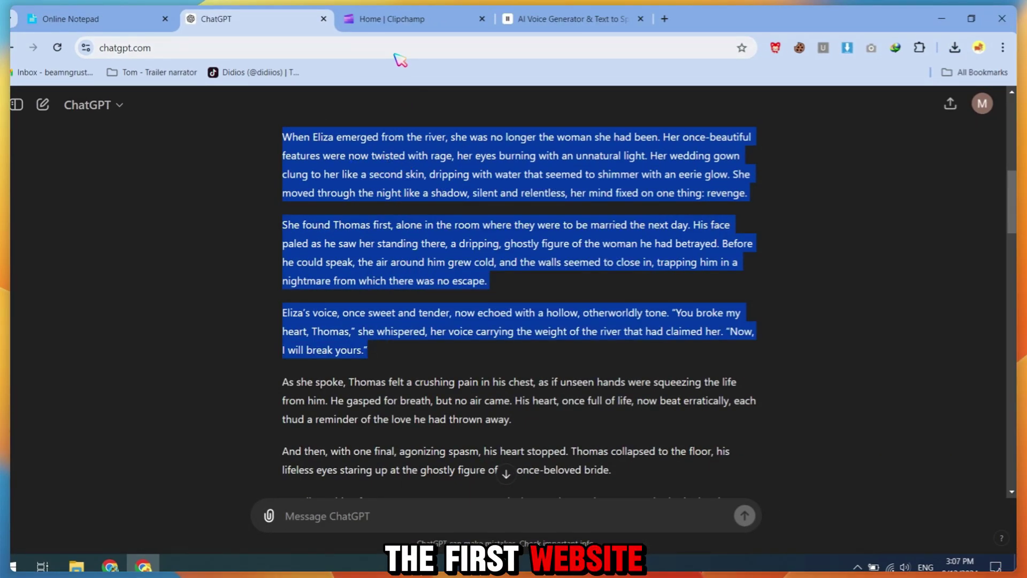
{"action": "left_click", "coordinate": [401, 19]}
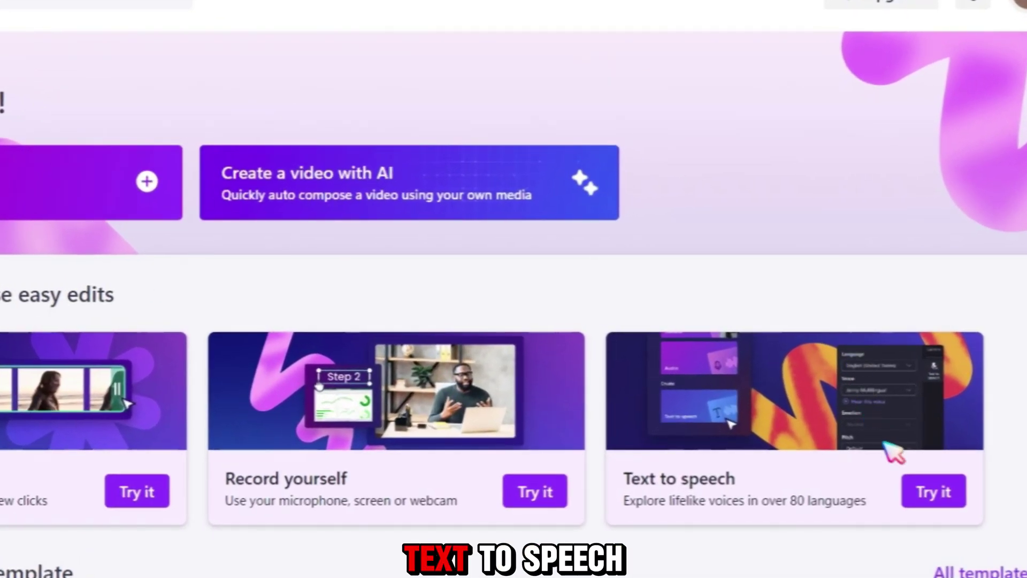
Make a text-to-speech voiceover with a chosen language and voice, save it, and export at 720p.
{"action": "left_click", "coordinate": [924, 495]}
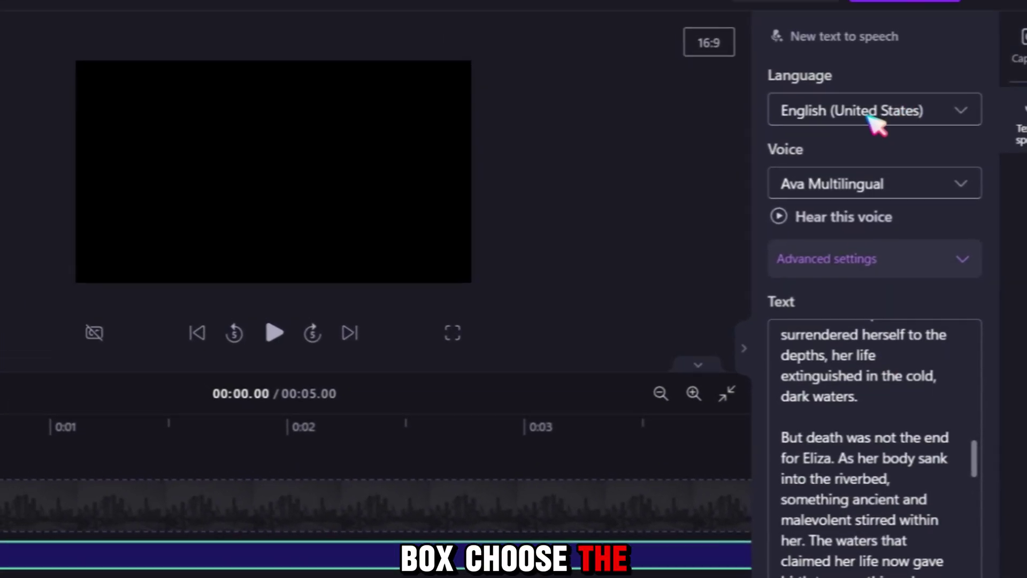
{"action": "left_click", "coordinate": [879, 147]}
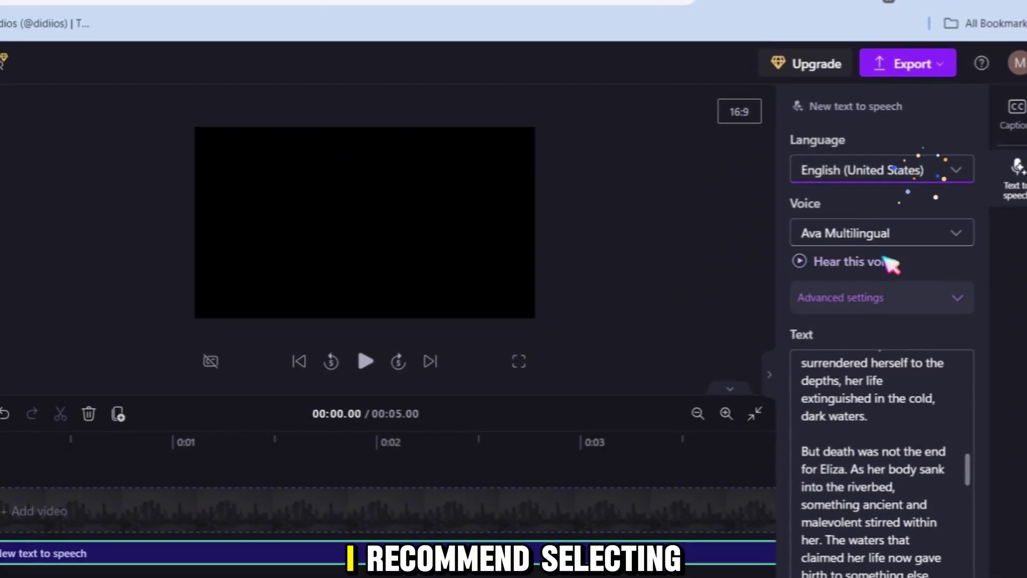
{"action": "left_click", "coordinate": [929, 230]}
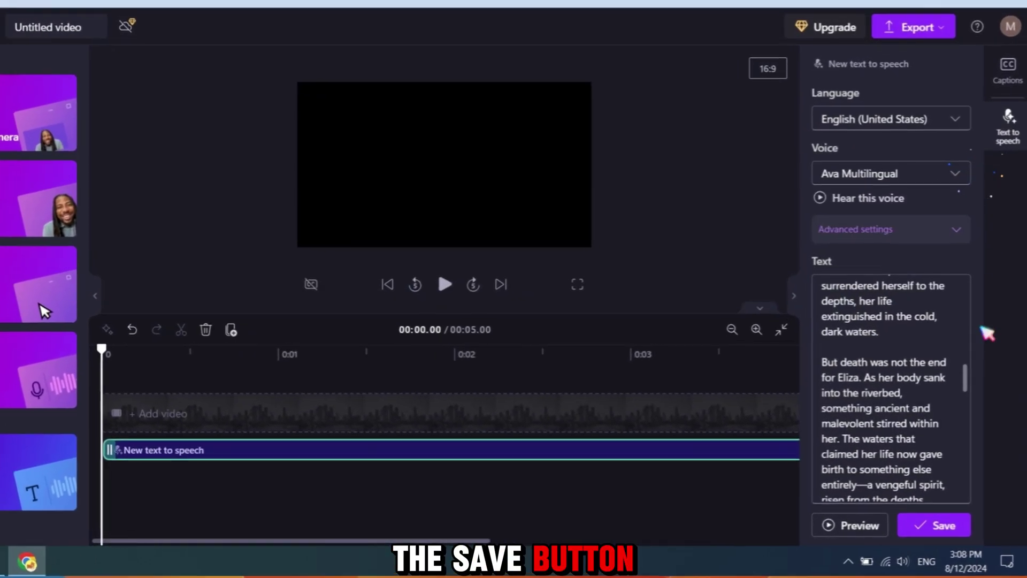
{"action": "left_click", "coordinate": [932, 527]}
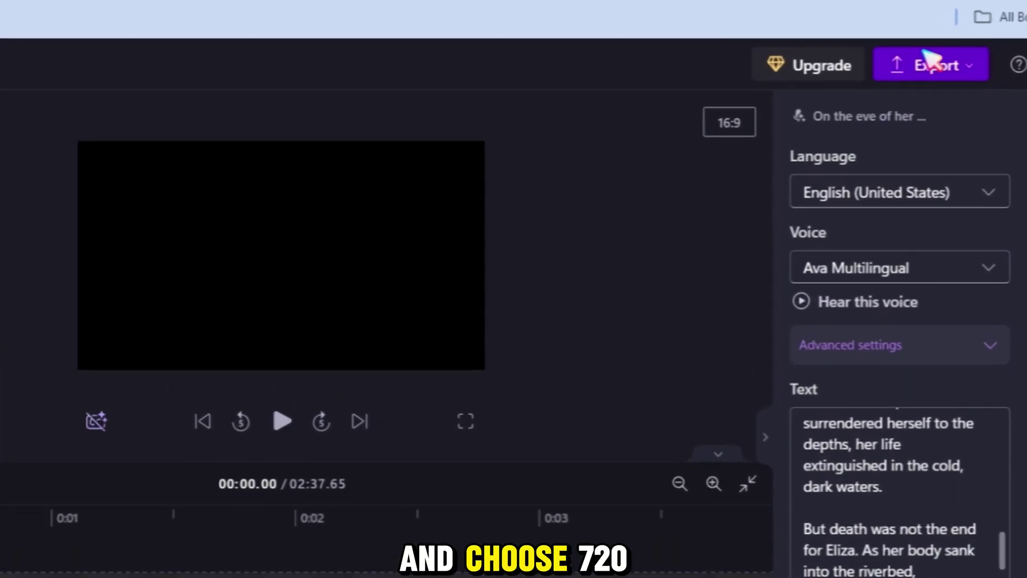
{"action": "left_click", "coordinate": [914, 94]}
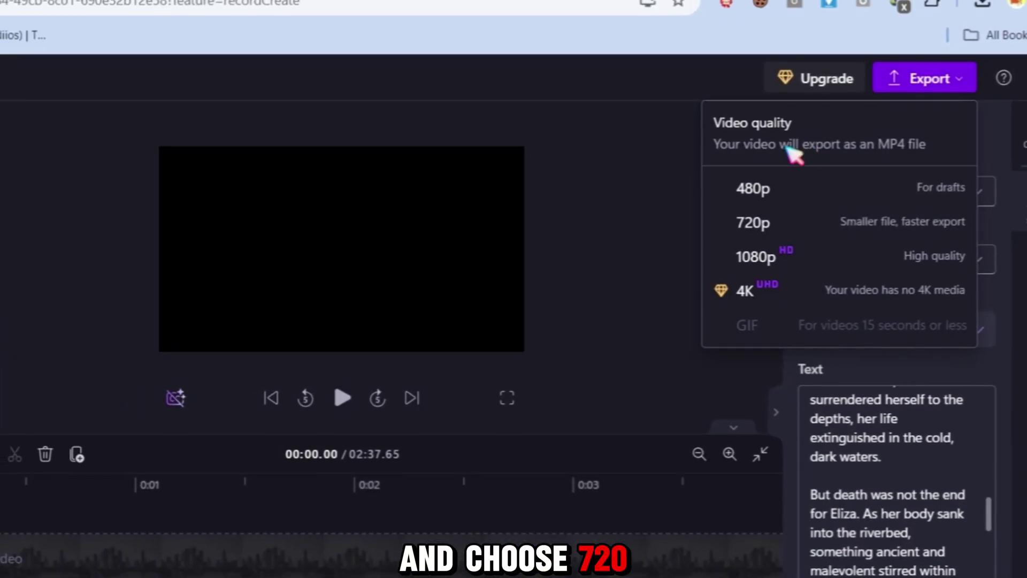
{"action": "left_click", "coordinate": [809, 211]}
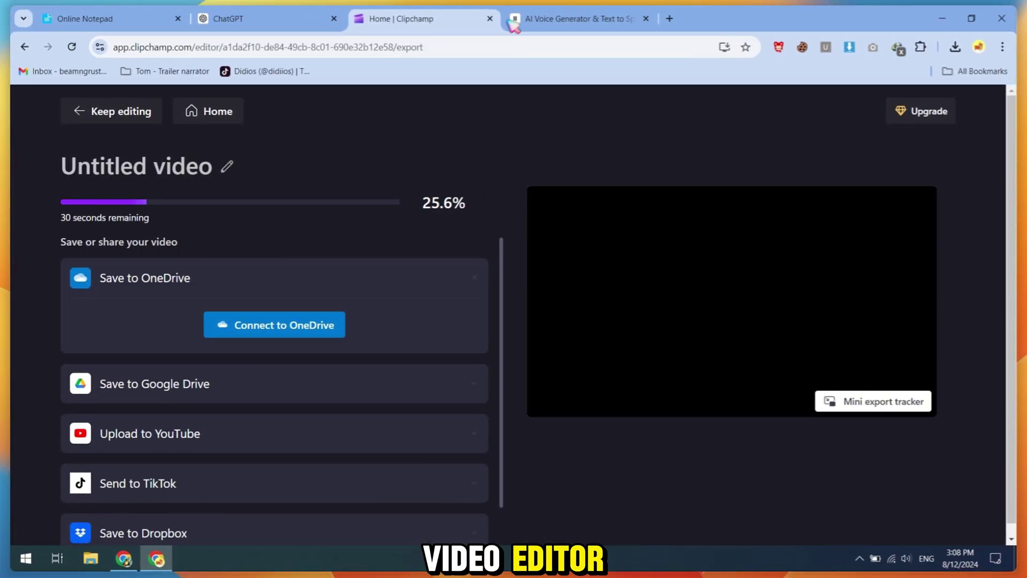
Add a deep Narrative & Story voice from the ElevenLabs voice library for the script.
{"action": "left_click", "coordinate": [577, 18]}
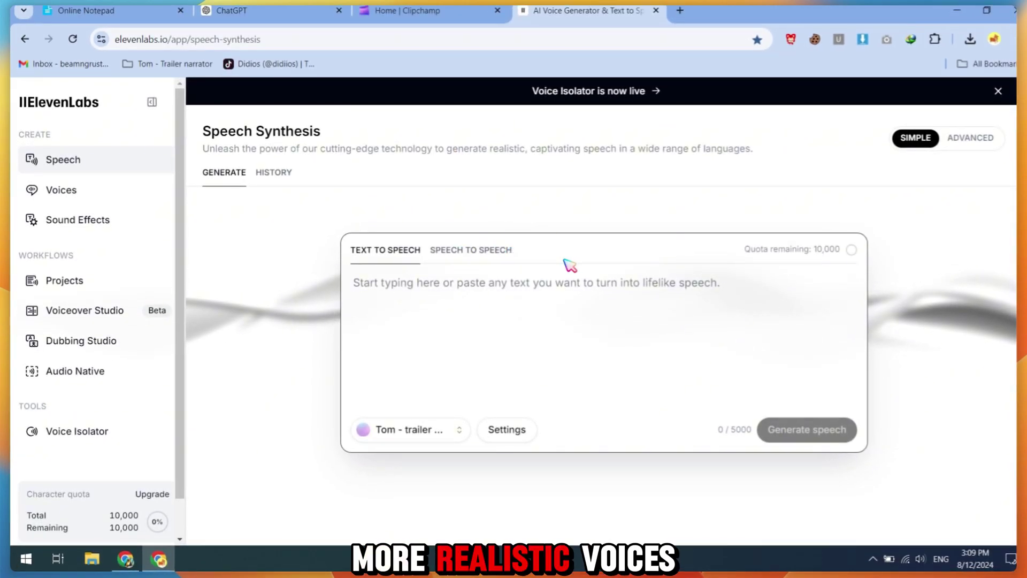
{"action": "left_click", "coordinate": [105, 192]}
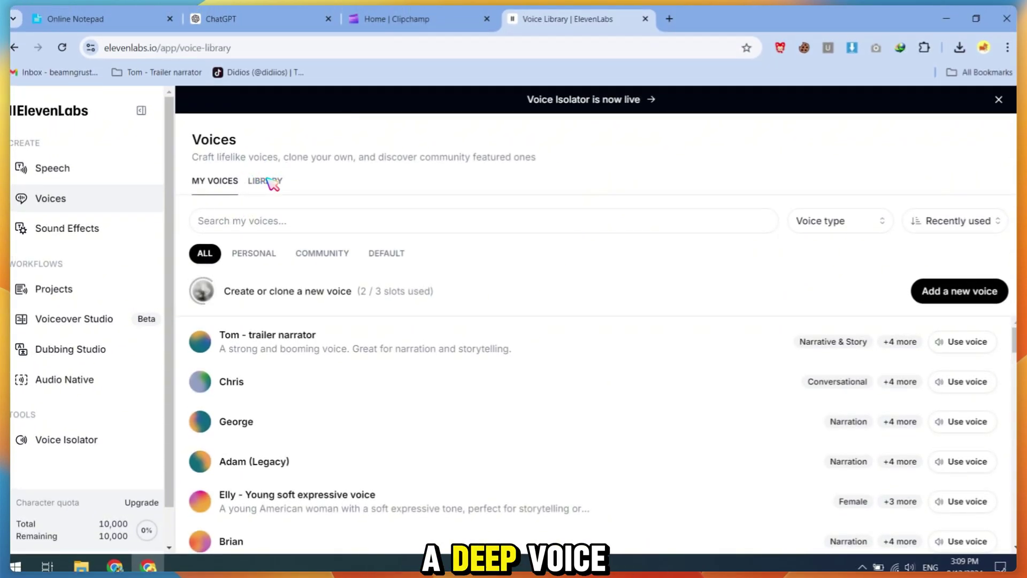
{"action": "left_click", "coordinate": [271, 183]}
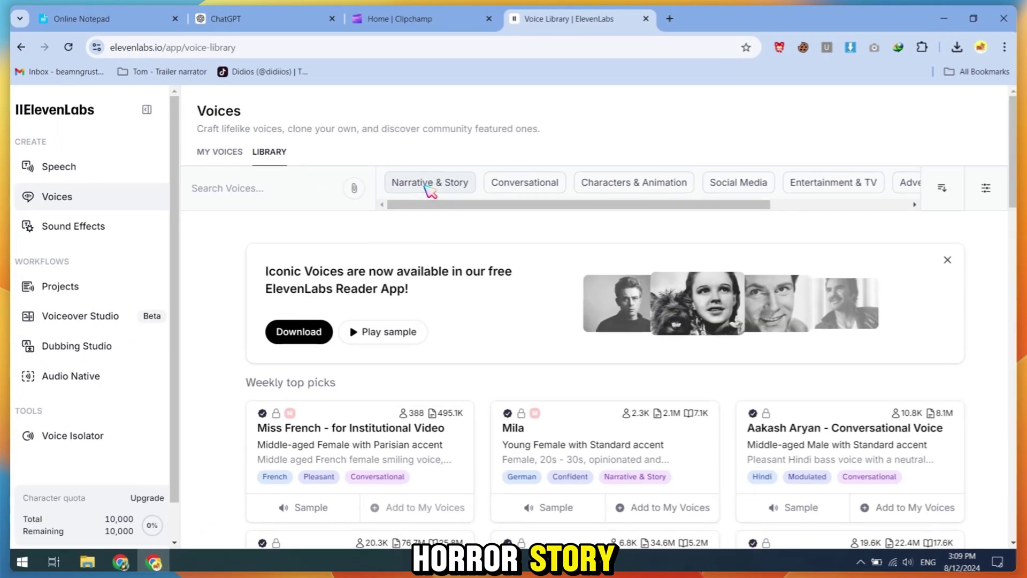
{"action": "left_click", "coordinate": [427, 191]}
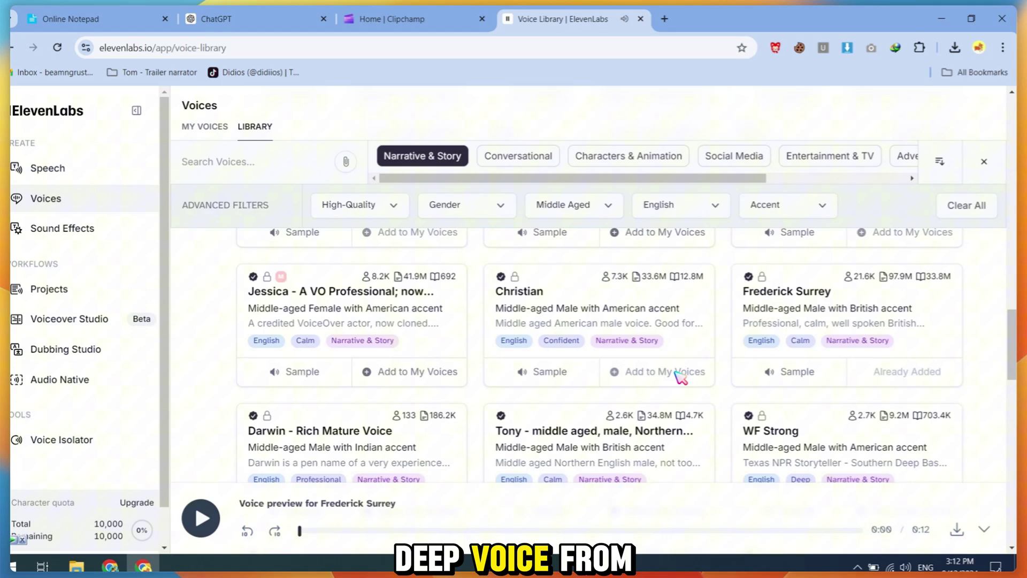
{"action": "left_click", "coordinate": [674, 372]}
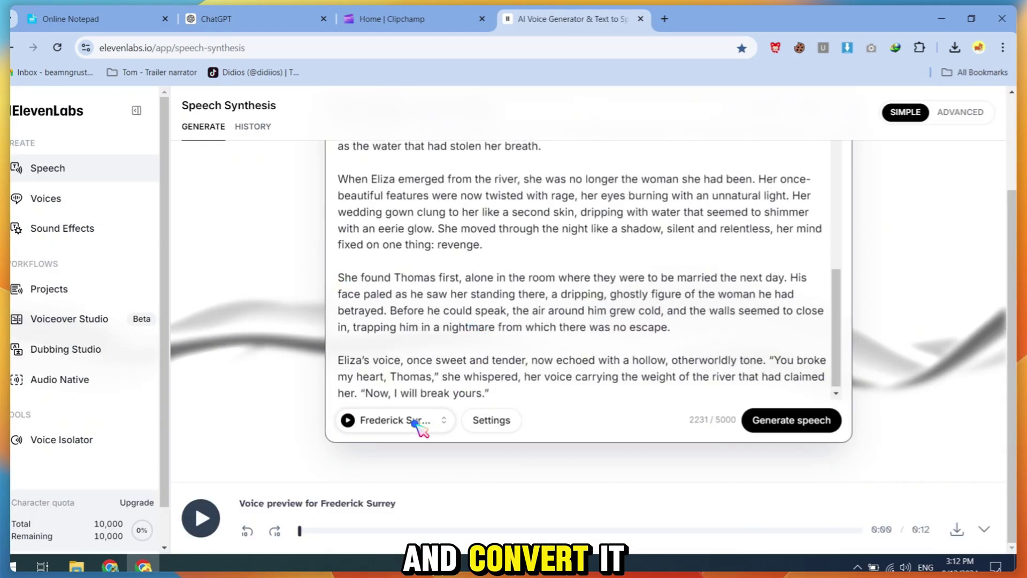
{"action": "left_click", "coordinate": [419, 424]}
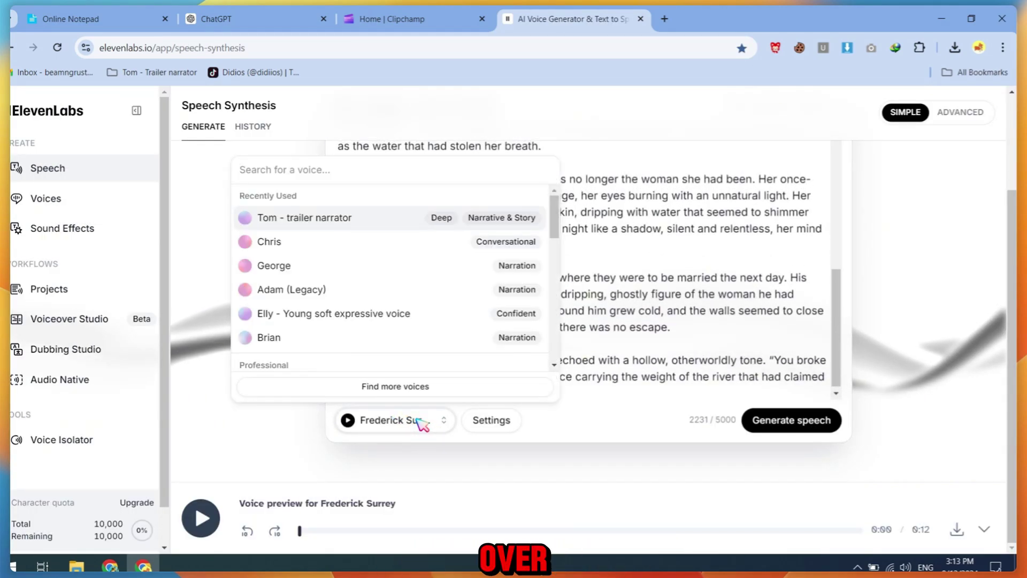
{"action": "left_click", "coordinate": [650, 359]}
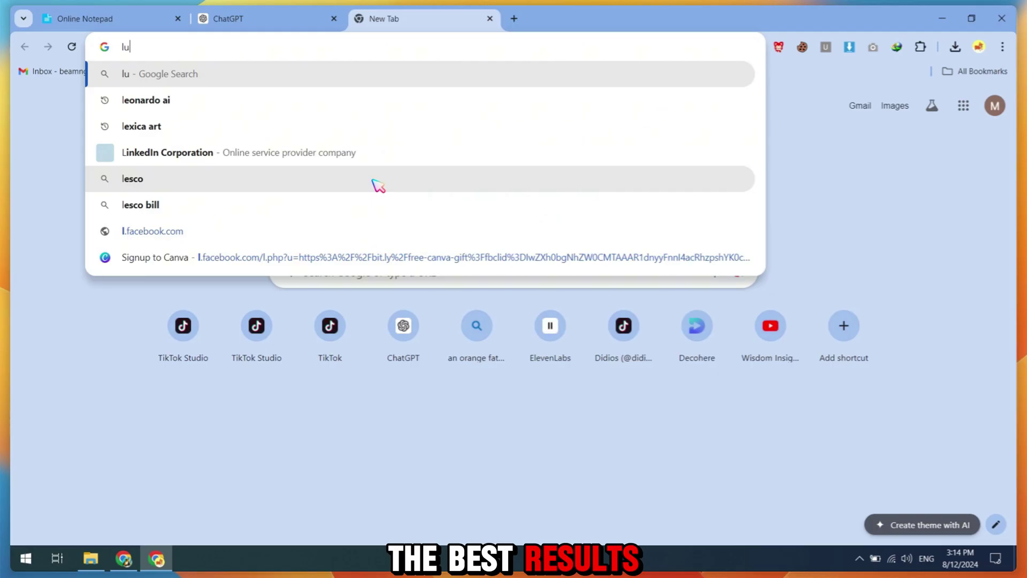
{"action": "type", "text": "ma d"}
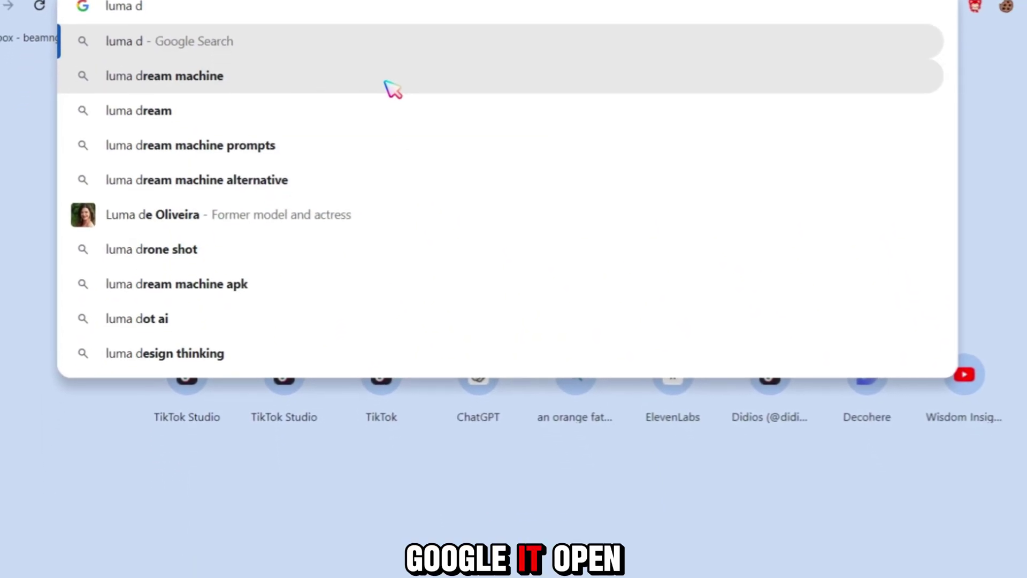
Open Luma Dream Machine and attach the wedding gown image as the starting frame.
{"action": "left_click", "coordinate": [386, 82]}
{"action": "left_click", "coordinate": [255, 257]}
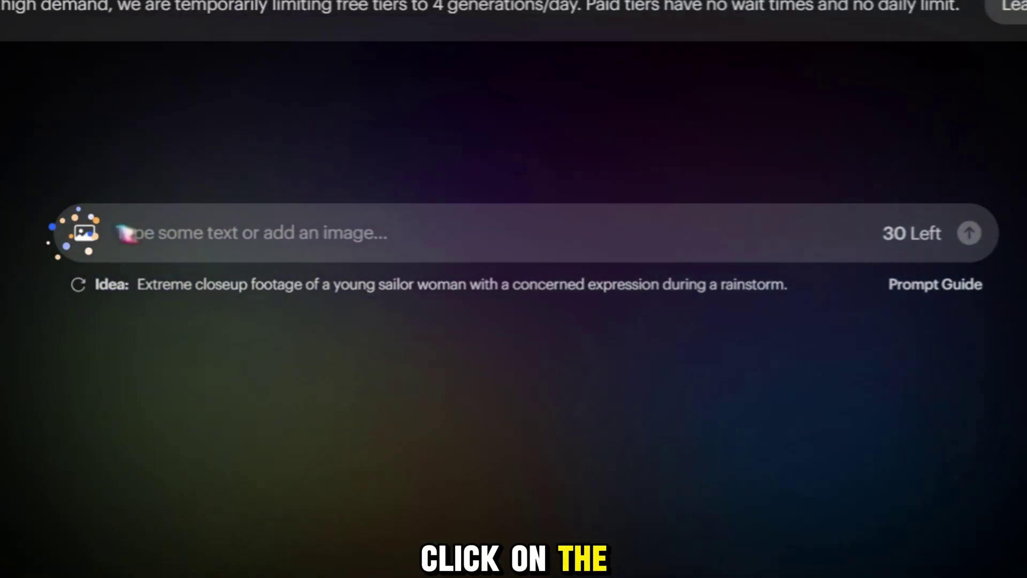
{"action": "left_click", "coordinate": [84, 232]}
{"action": "left_click", "coordinate": [272, 202]}
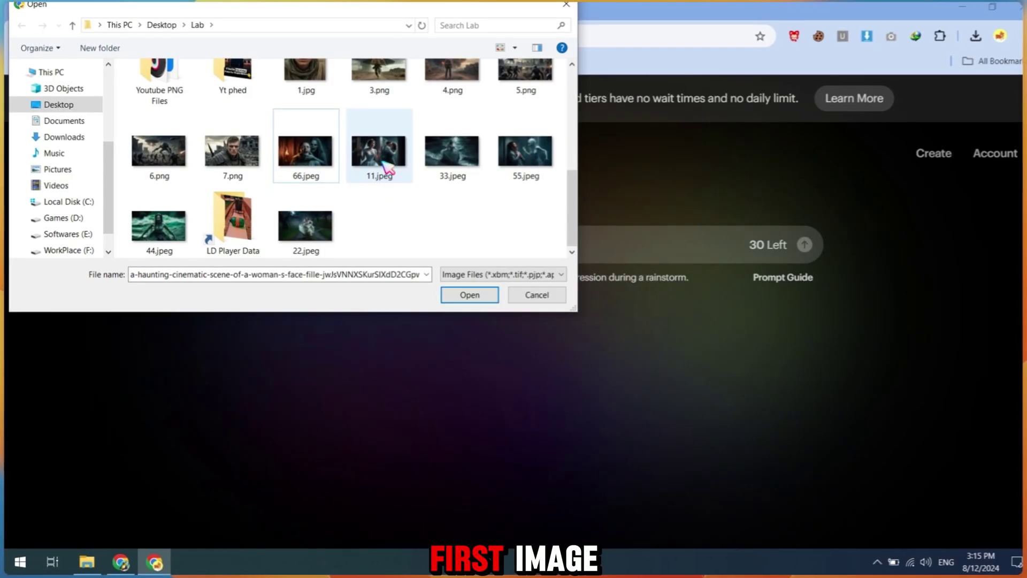
{"action": "double_click", "coordinate": [386, 168]}
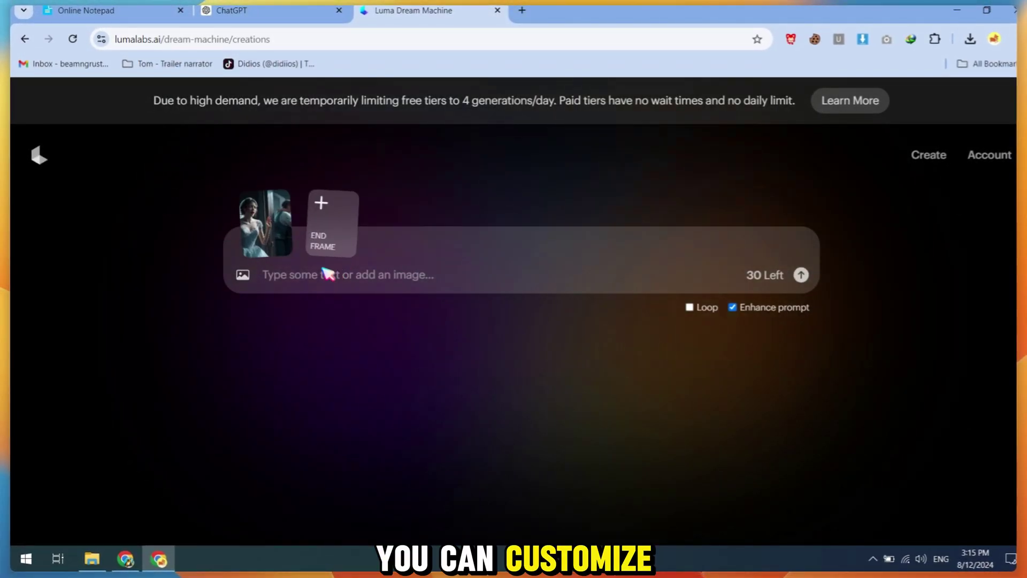
Copy the first scene's medium close-up camera angle text from ChatGPT.
{"action": "left_click", "coordinate": [303, 12]}
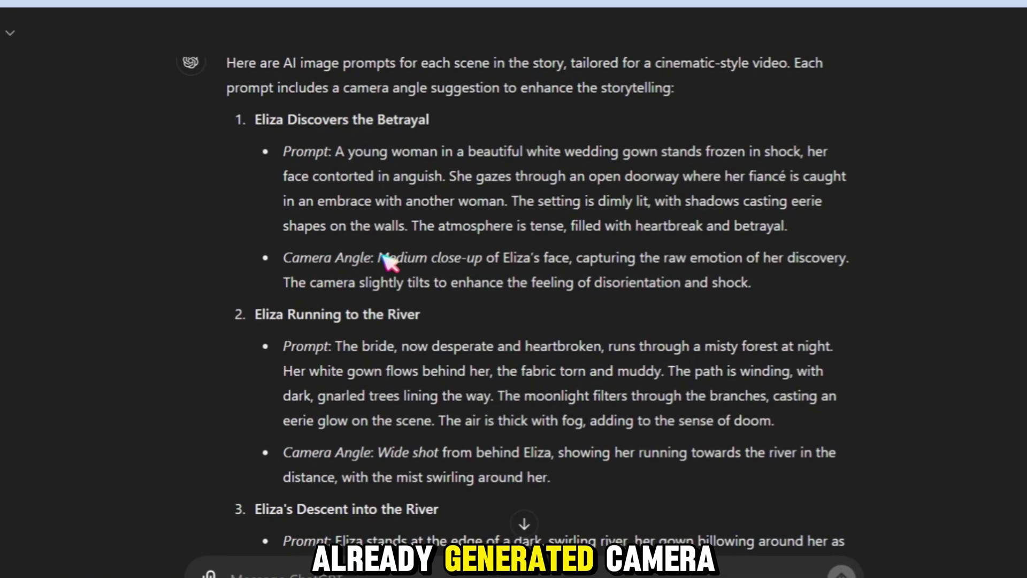
{"action": "left_click_drag", "start_coordinate": [367, 254], "coordinate": [802, 293]}
{"action": "right_click", "coordinate": [682, 273]}
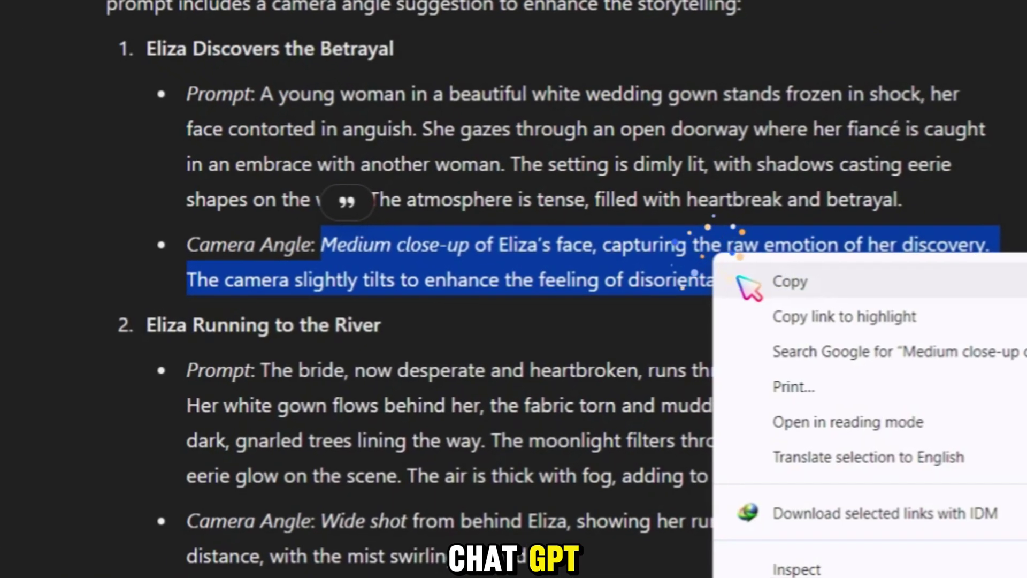
{"action": "left_click", "coordinate": [682, 283]}
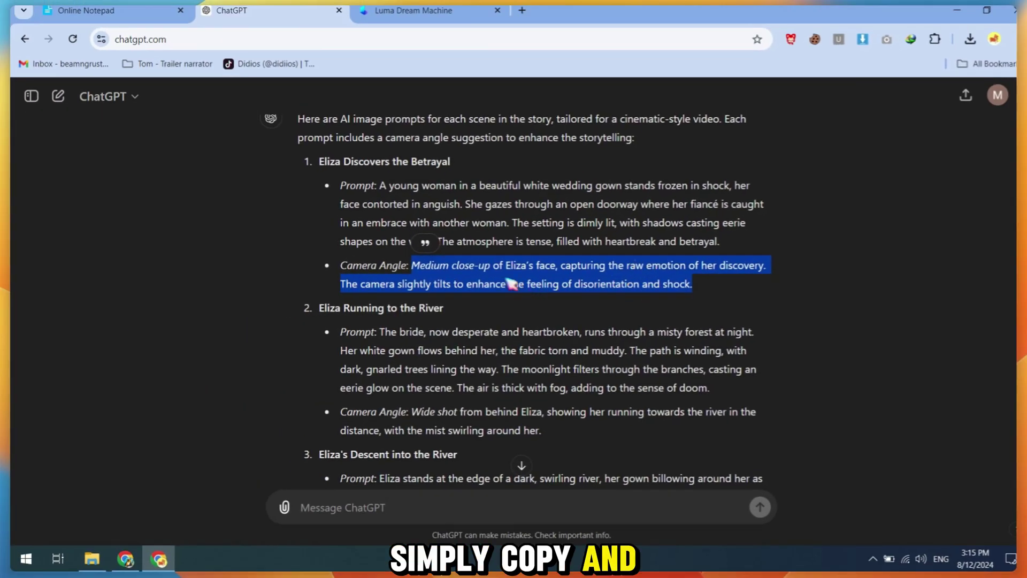
Paste the camera angle prompt into Dream Machine and generate the first clip.
{"action": "left_click", "coordinate": [397, 16]}
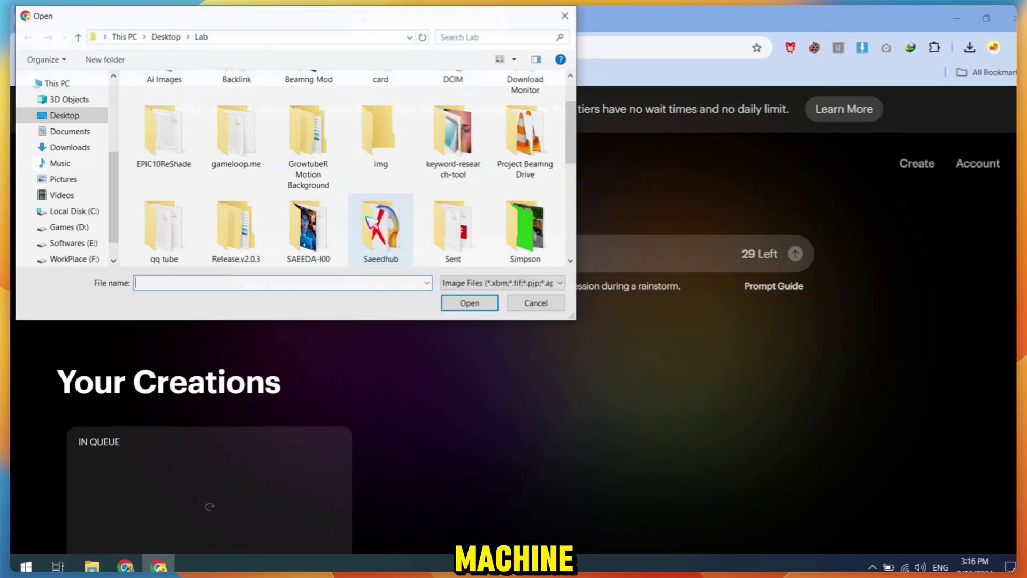
{"action": "key", "text": "ctrl+Tab"}
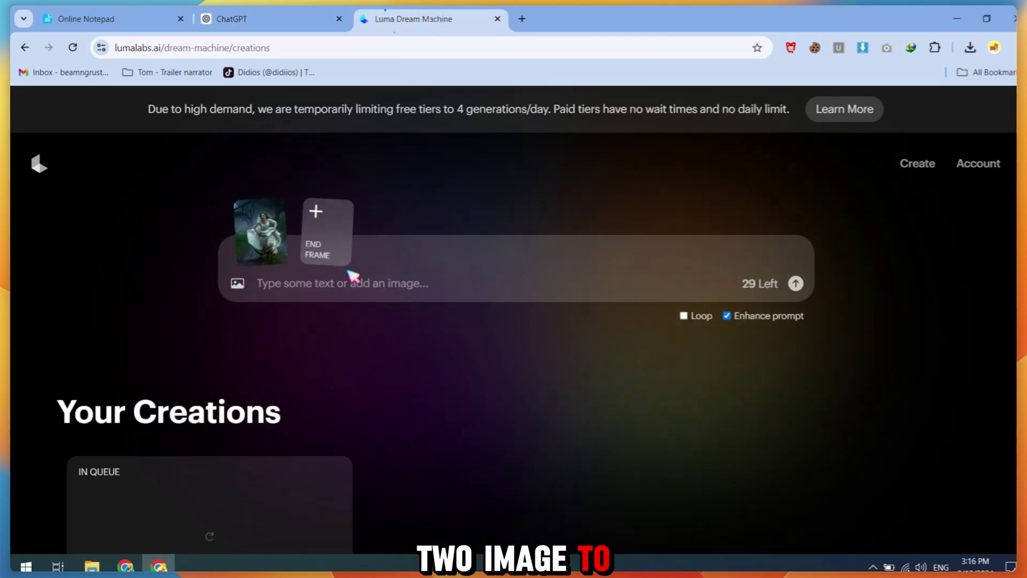
{"action": "key", "text": "ctrl+v"}
{"action": "key", "text": "Return"}
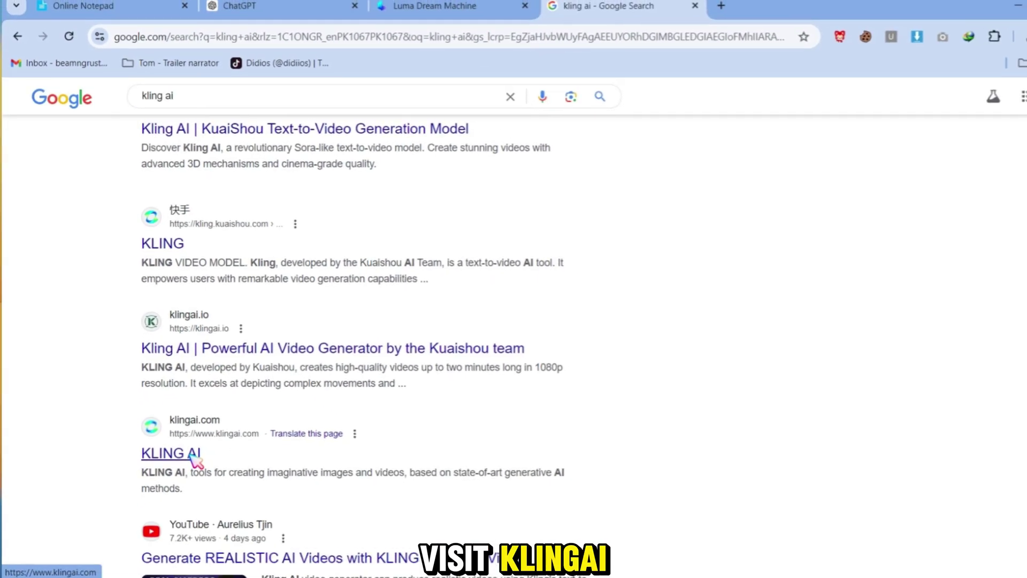
Open Kling AI, sign in, and go to AI Videos' Image to Video mode.
{"action": "left_click", "coordinate": [201, 413]}
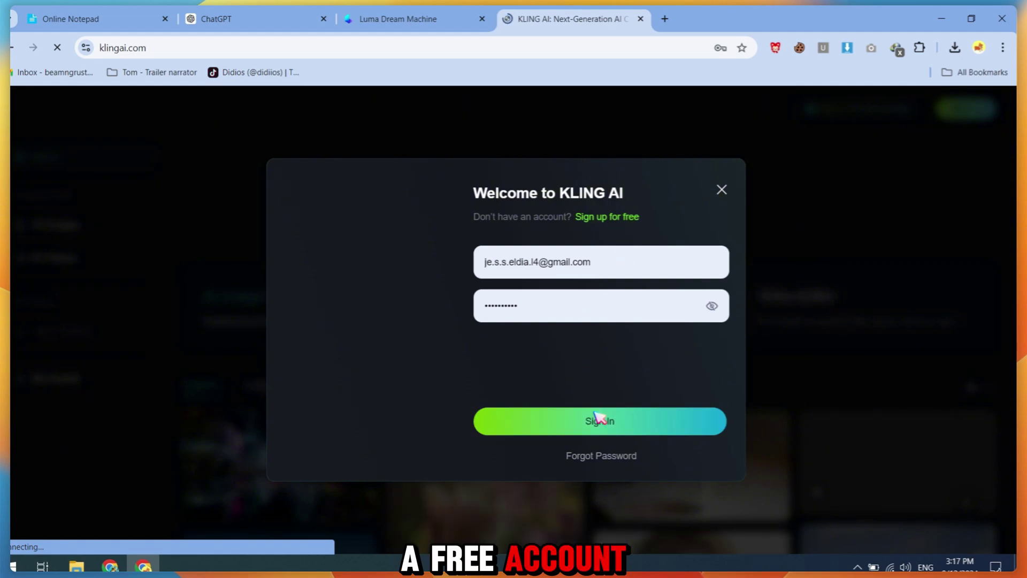
{"action": "left_click", "coordinate": [598, 417]}
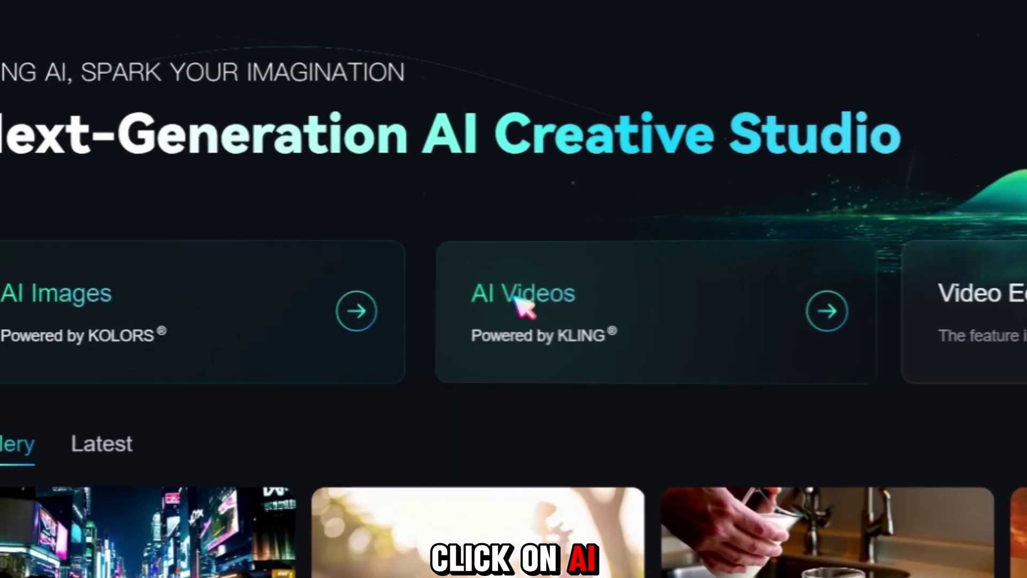
{"action": "left_click", "coordinate": [518, 303]}
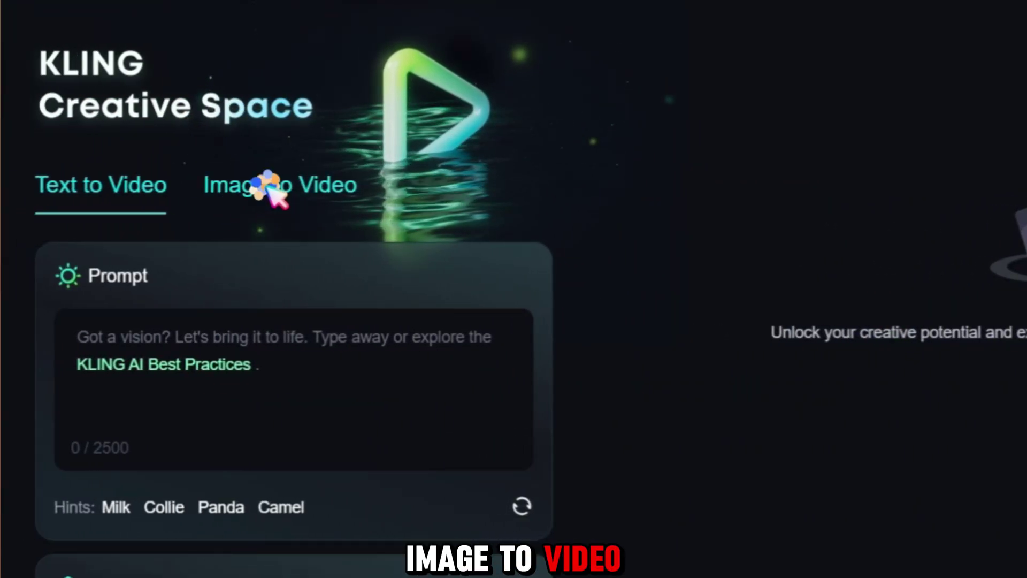
{"action": "left_click", "coordinate": [273, 191]}
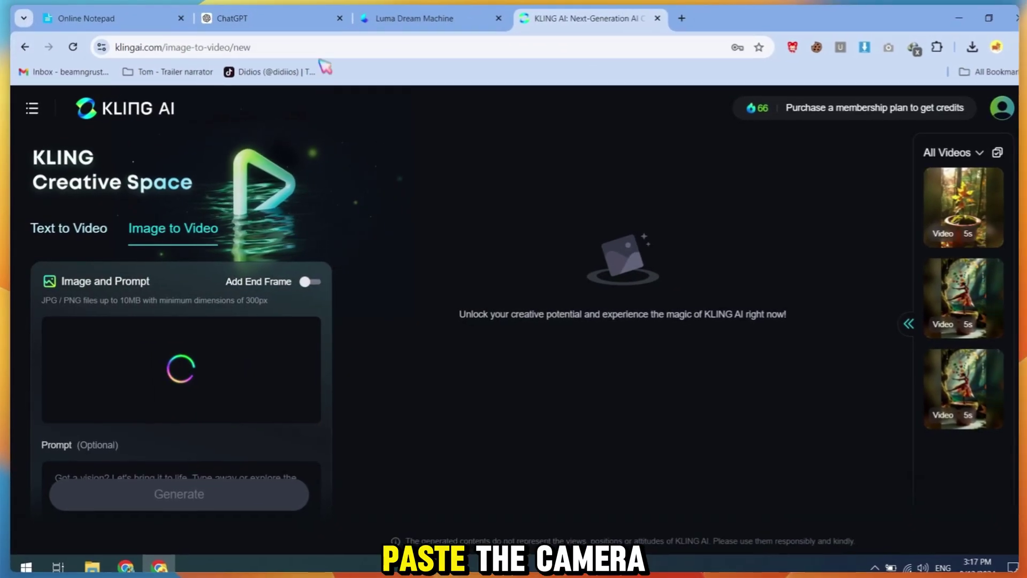
Upload the wedding betrayal scene image and generate its video clip.
{"action": "left_click", "coordinate": [275, 12]}
{"action": "left_click", "coordinate": [590, 11]}
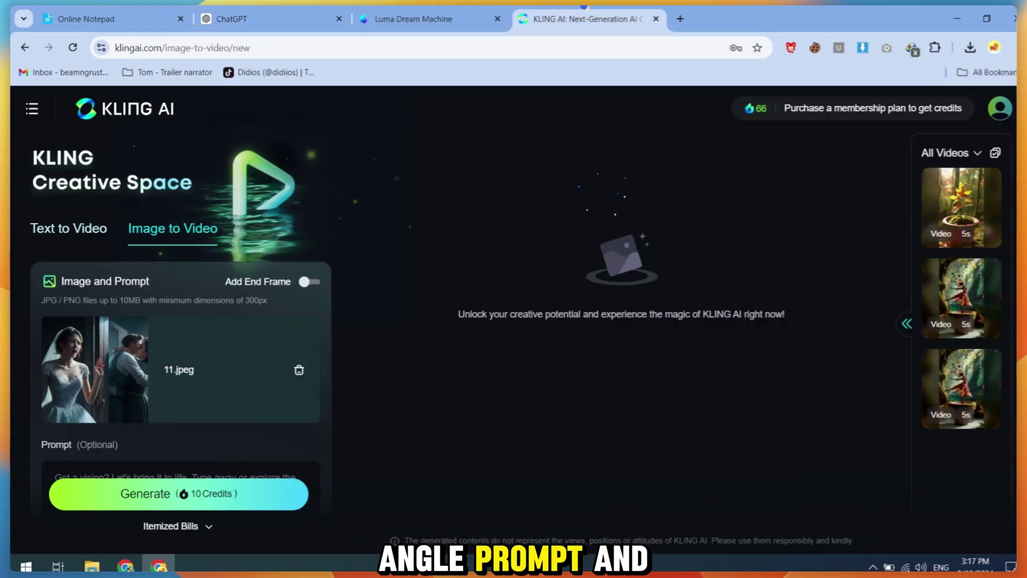
{"action": "scroll", "coordinate": [145, 393], "scroll_direction": "down", "scroll_amount": 2}
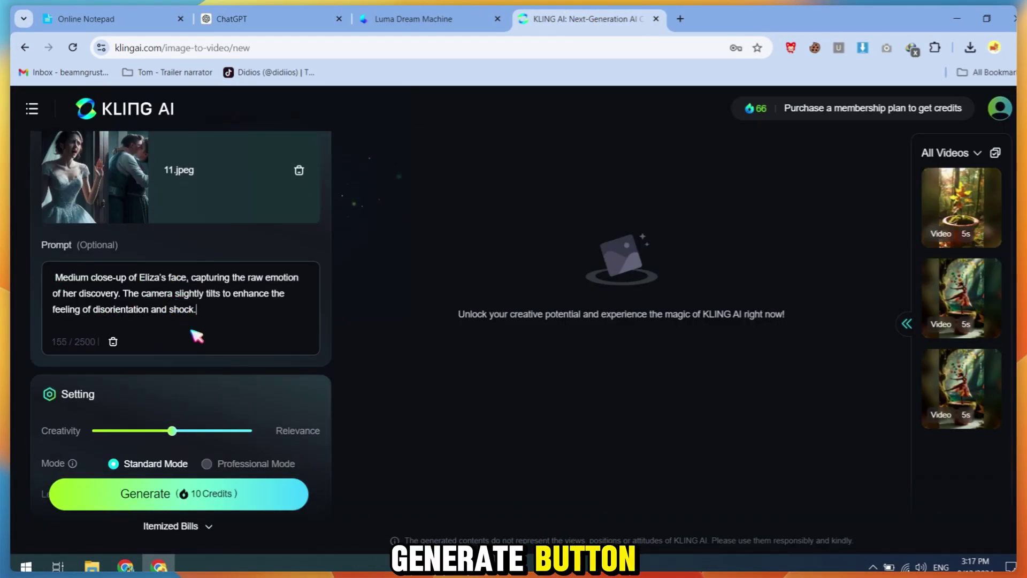
{"action": "scroll", "coordinate": [197, 337], "scroll_direction": "down", "scroll_amount": 2}
{"action": "scroll", "coordinate": [200, 356], "scroll_direction": "down", "scroll_amount": 1}
{"action": "scroll", "coordinate": [126, 328], "scroll_direction": "down", "scroll_amount": 2}
{"action": "scroll", "coordinate": [161, 356], "scroll_direction": "down", "scroll_amount": 1}
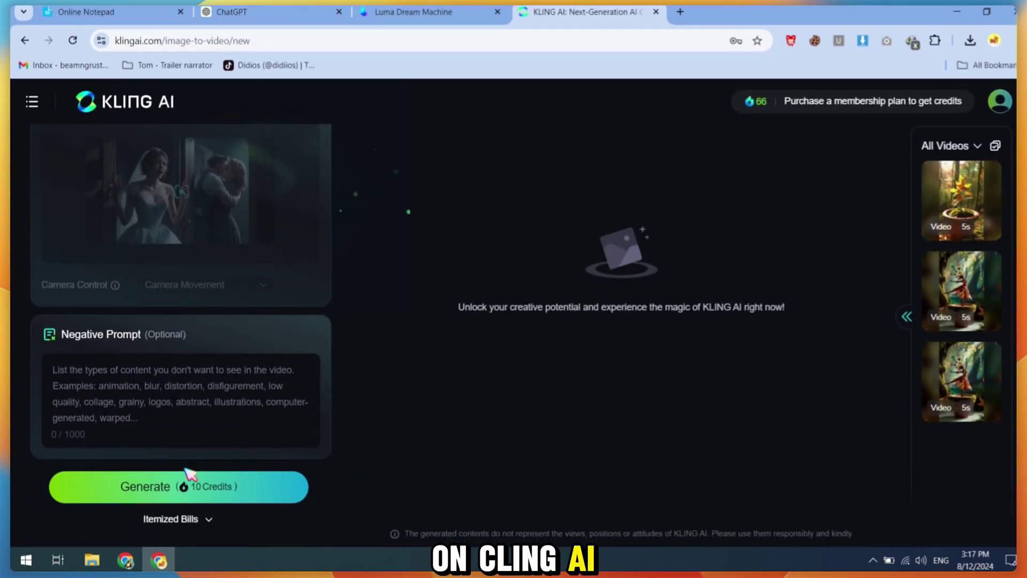
{"action": "left_click", "coordinate": [186, 488]}
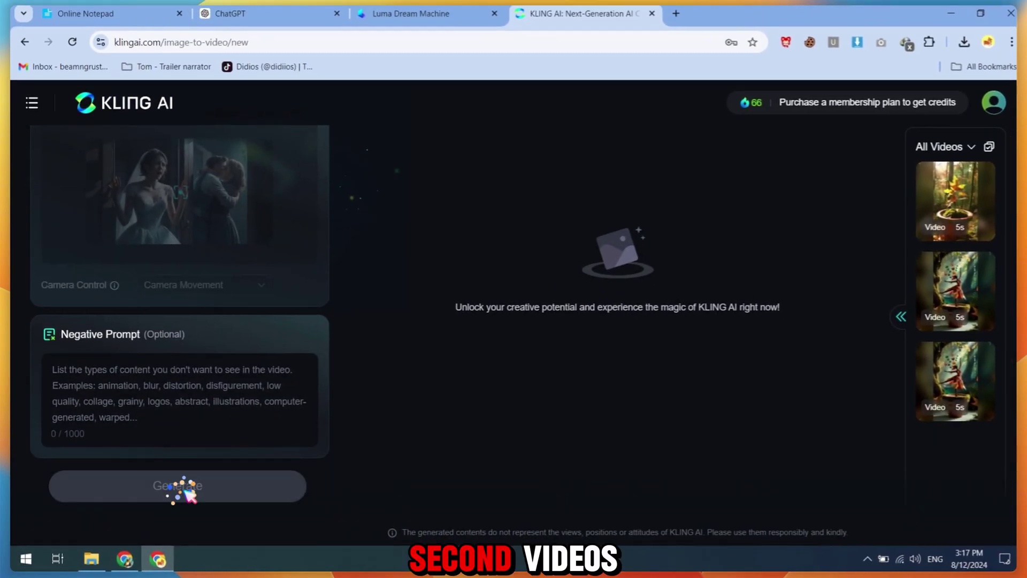
{"action": "scroll", "coordinate": [202, 381], "scroll_direction": "up", "scroll_amount": 1}
{"action": "scroll", "coordinate": [202, 336], "scroll_direction": "up", "scroll_amount": 2}
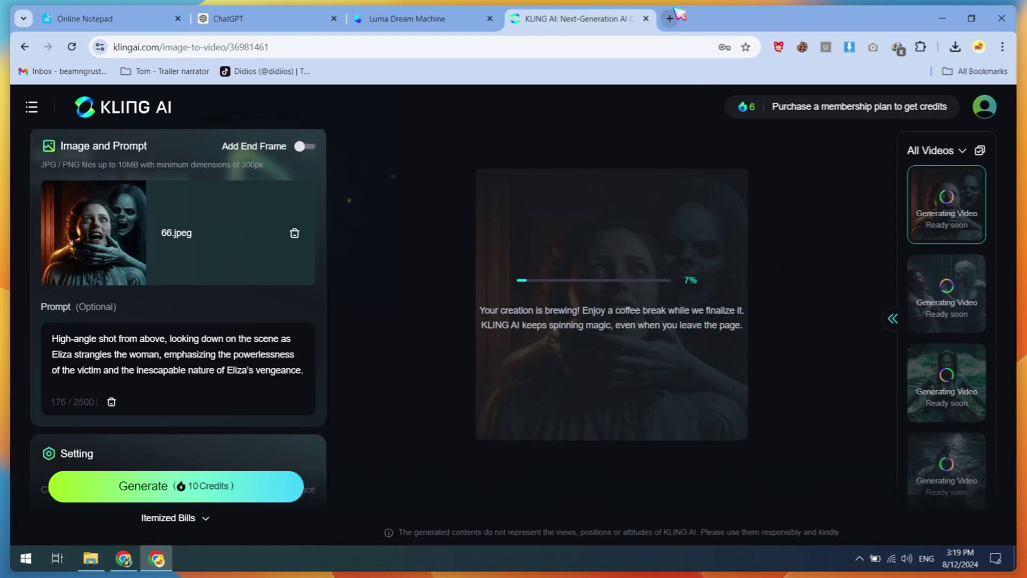
Search for Haiper AI in a new tab, open it and start for free.
{"action": "left_click", "coordinate": [672, 18]}
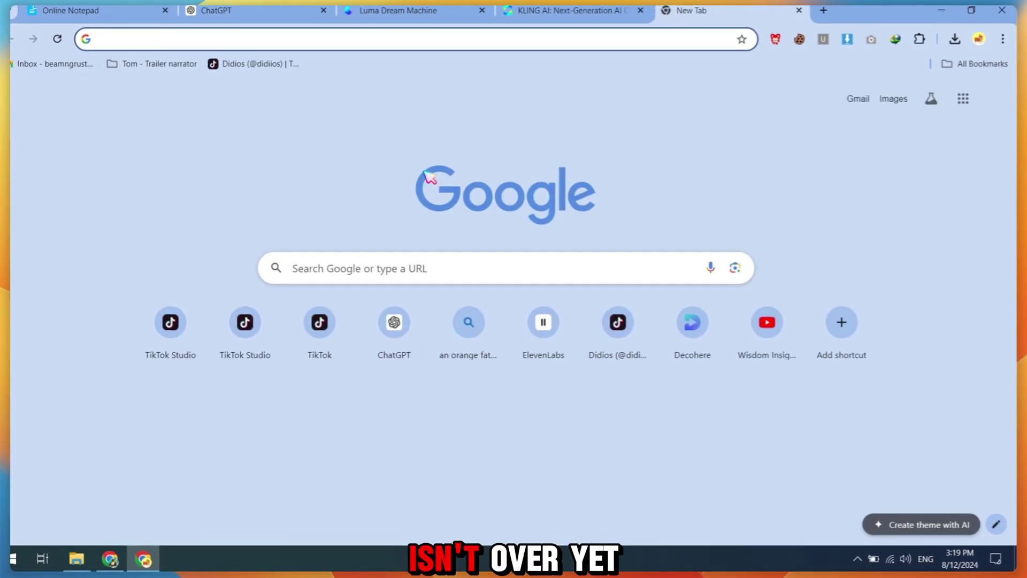
{"action": "type", "text": "haiper ai"}
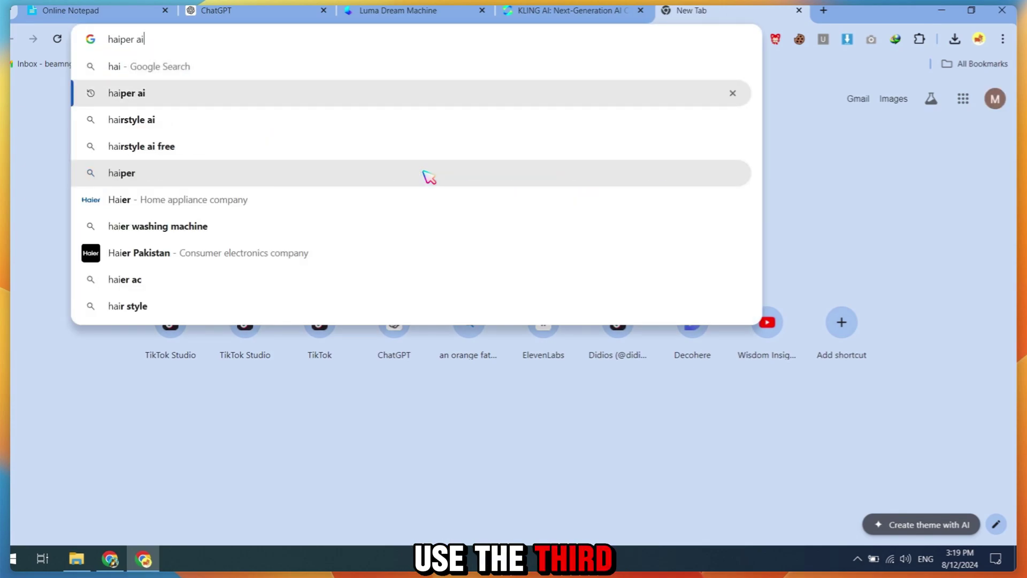
{"action": "key", "text": "Return"}
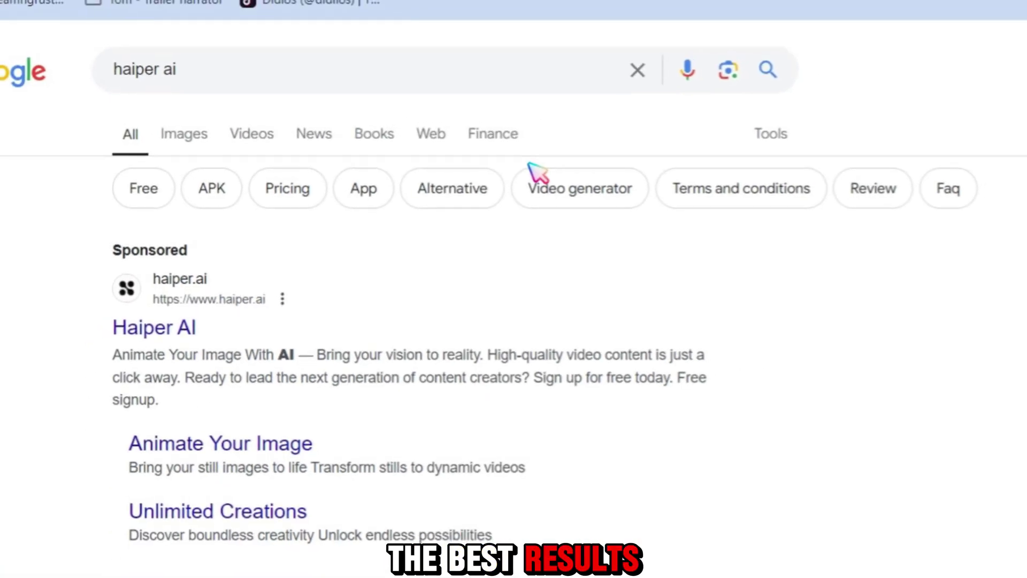
{"action": "scroll", "coordinate": [530, 240], "scroll_direction": "down", "scroll_amount": 2}
{"action": "left_click", "coordinate": [261, 353]}
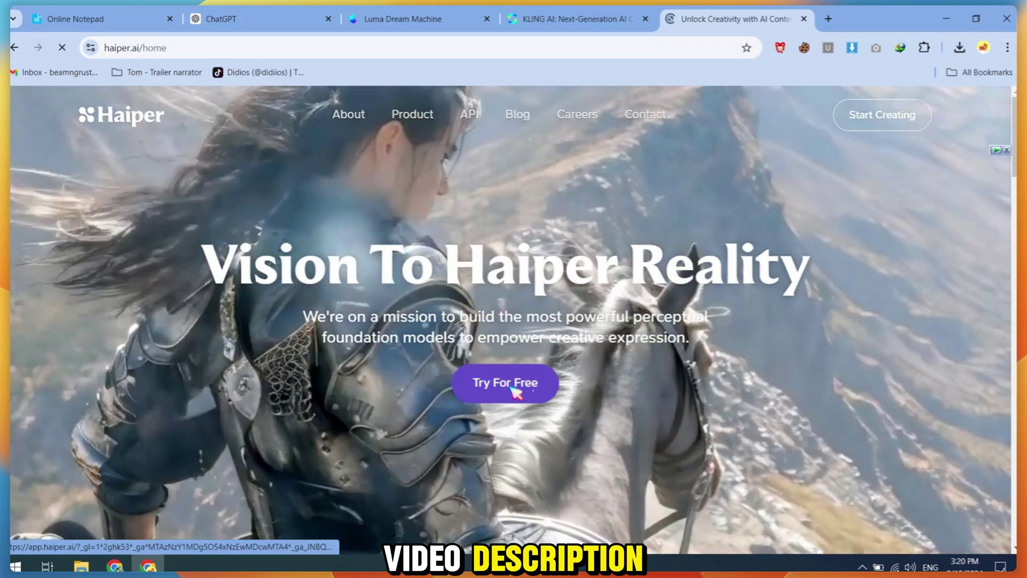
{"action": "left_click", "coordinate": [514, 385]}
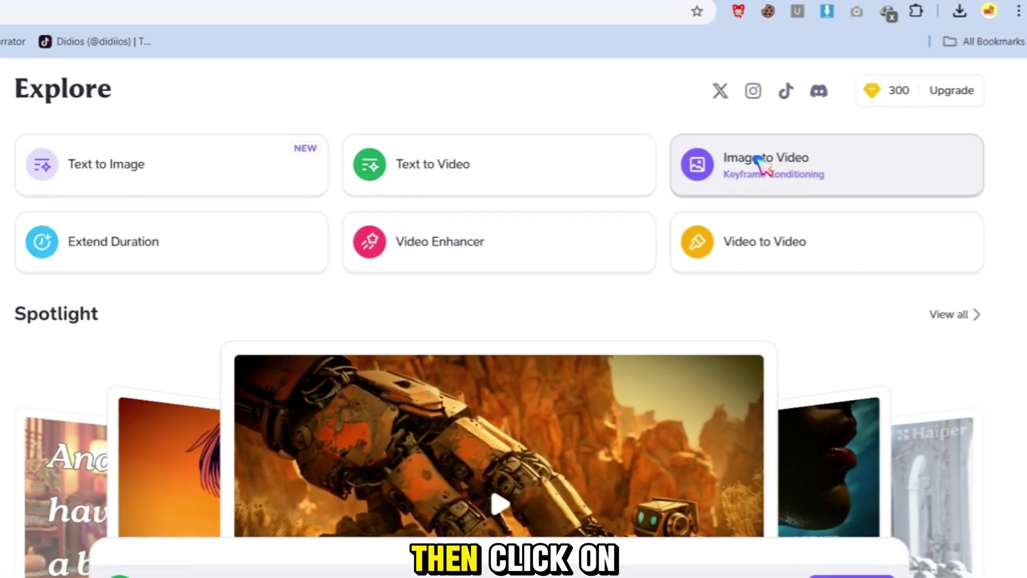
Create a 4s HD image-to-video clip from the betrayal image with the camera-angle prompt.
{"action": "left_click", "coordinate": [797, 167]}
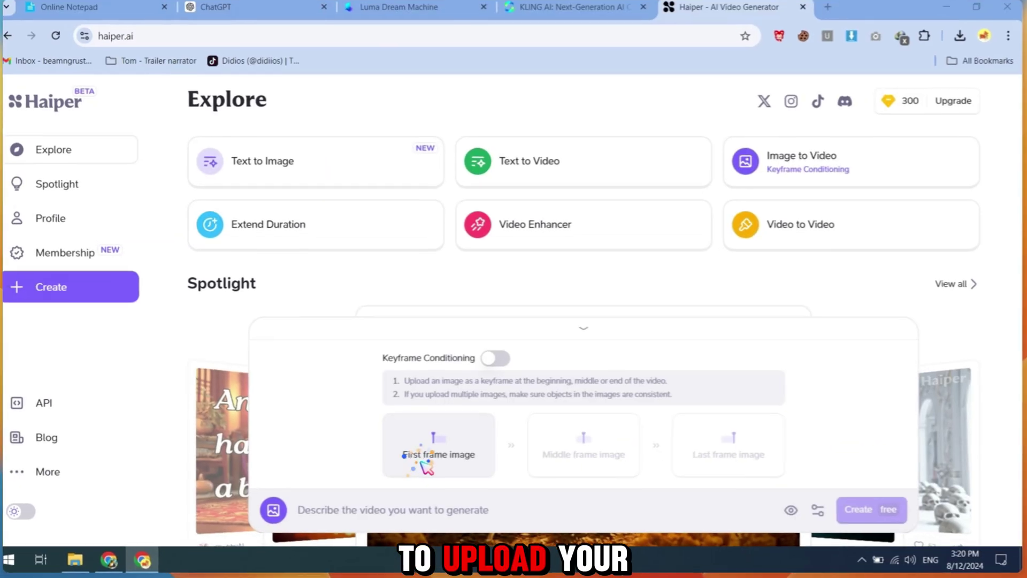
{"action": "left_click", "coordinate": [426, 454]}
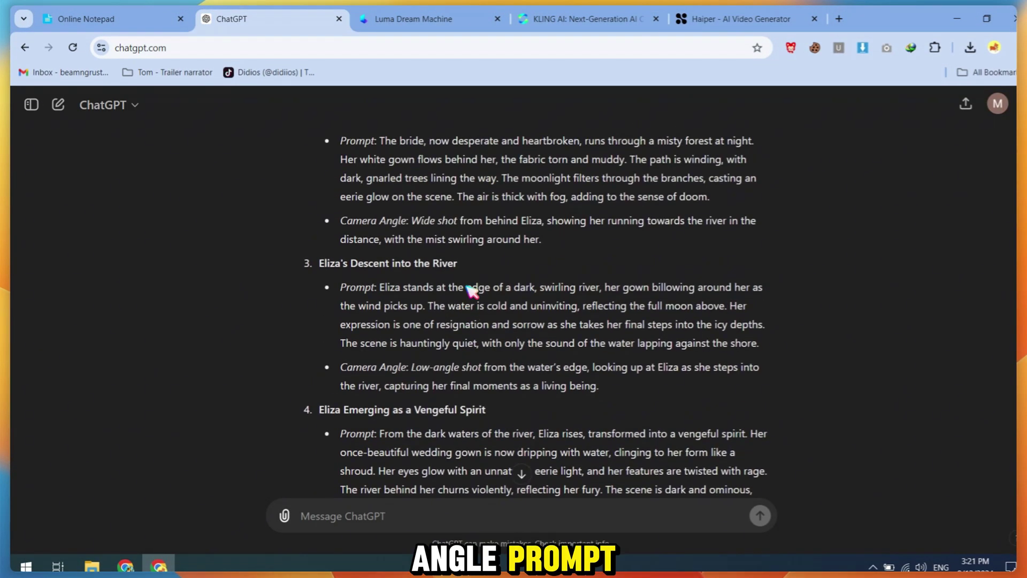
{"action": "right_click", "coordinate": [634, 353]}
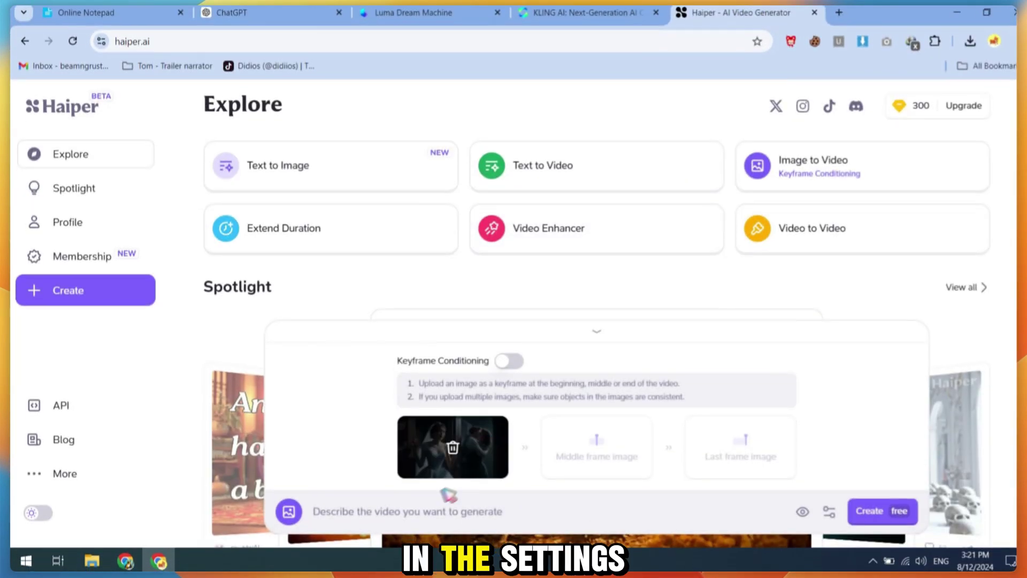
{"action": "key", "text": "ctrl+v"}
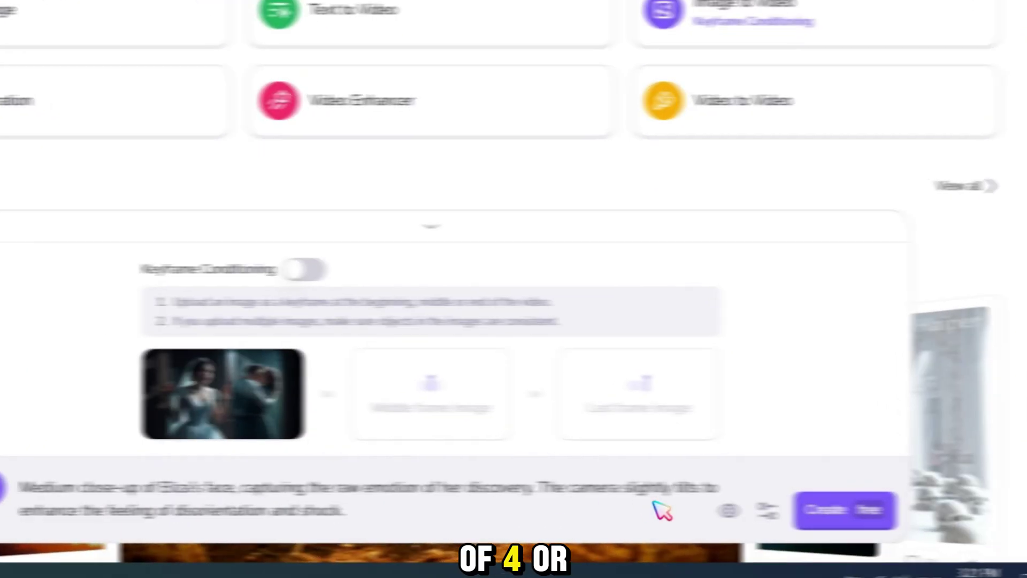
{"action": "left_click", "coordinate": [822, 511]}
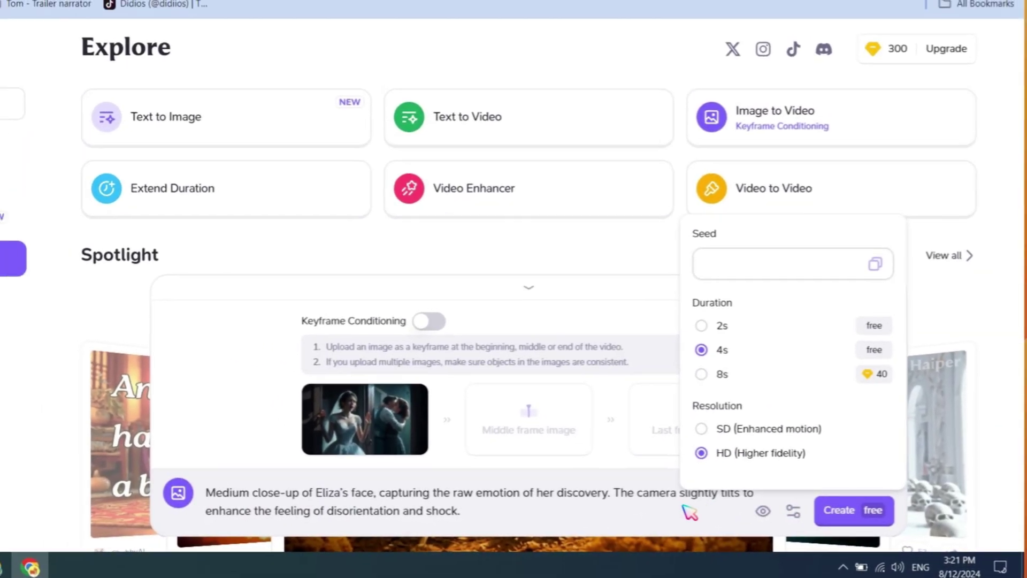
{"action": "left_click", "coordinate": [666, 510]}
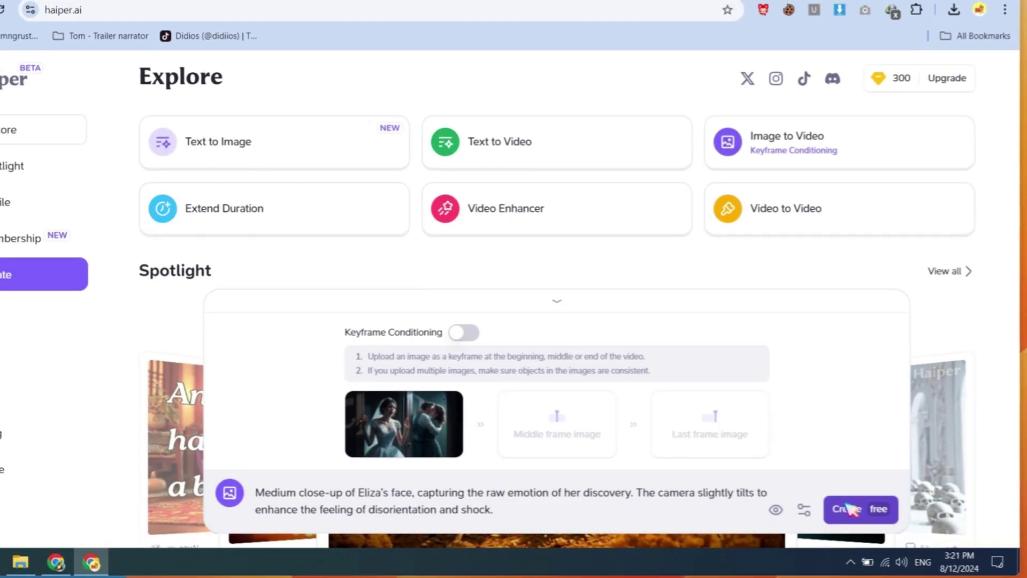
{"action": "left_click", "coordinate": [848, 508]}
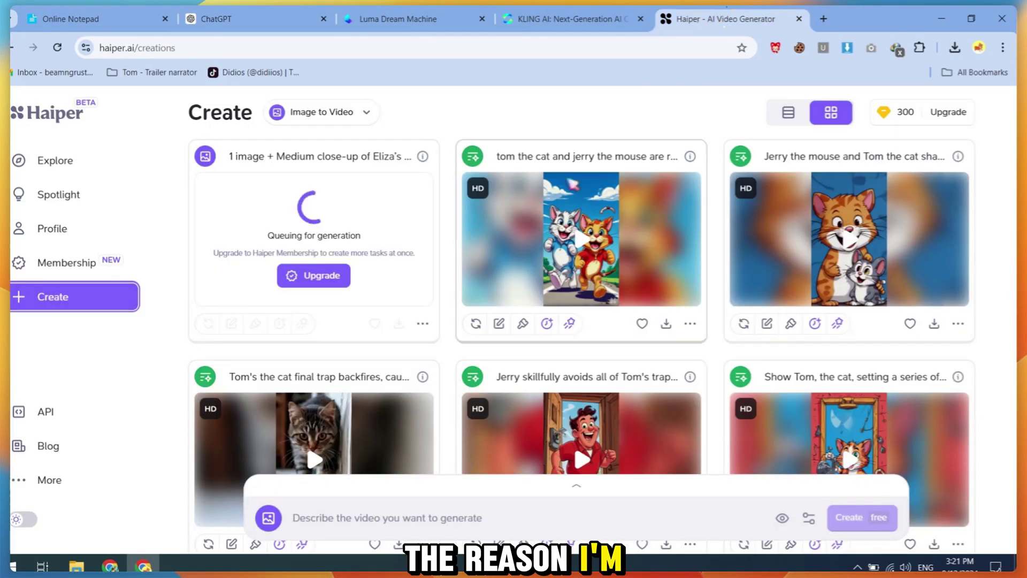
{"action": "left_click", "coordinate": [370, 518]}
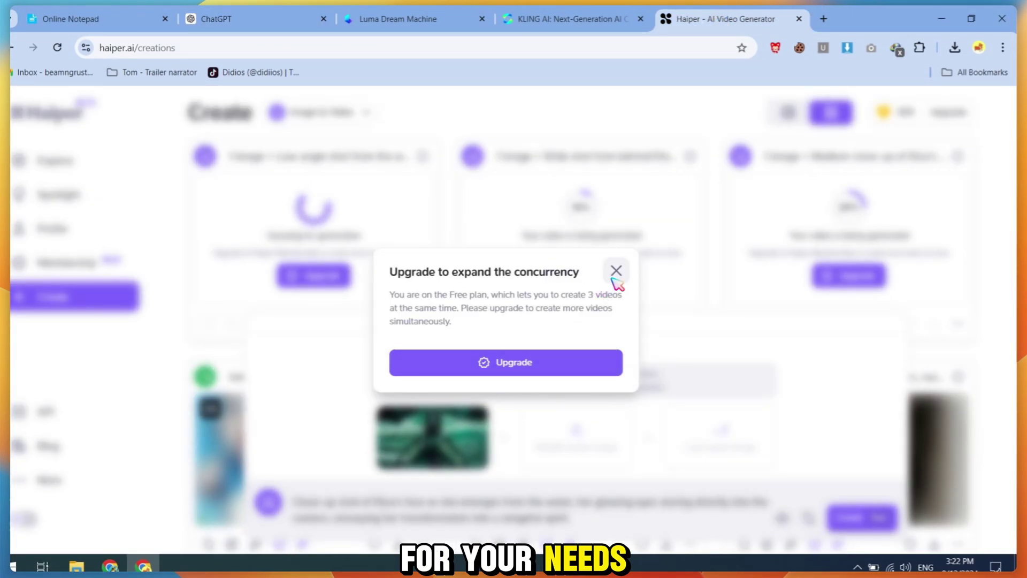
{"action": "type", "text": "run"}
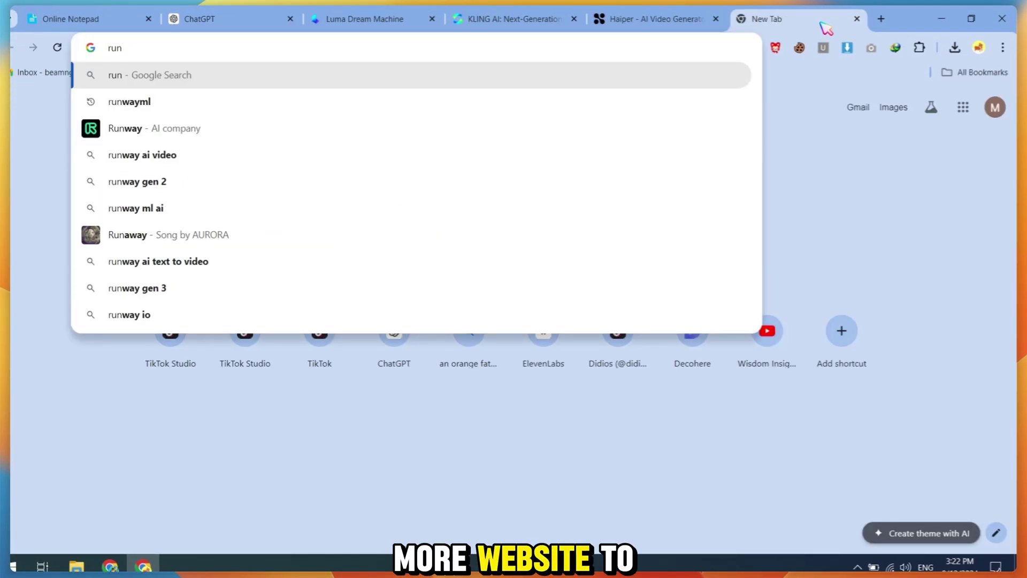
{"action": "type", "text": "wayml"}
Generate a 4-second Runway Gen-2 clip from 11.jpeg with the medium close-up prompt.
{"action": "key", "text": "Return"}
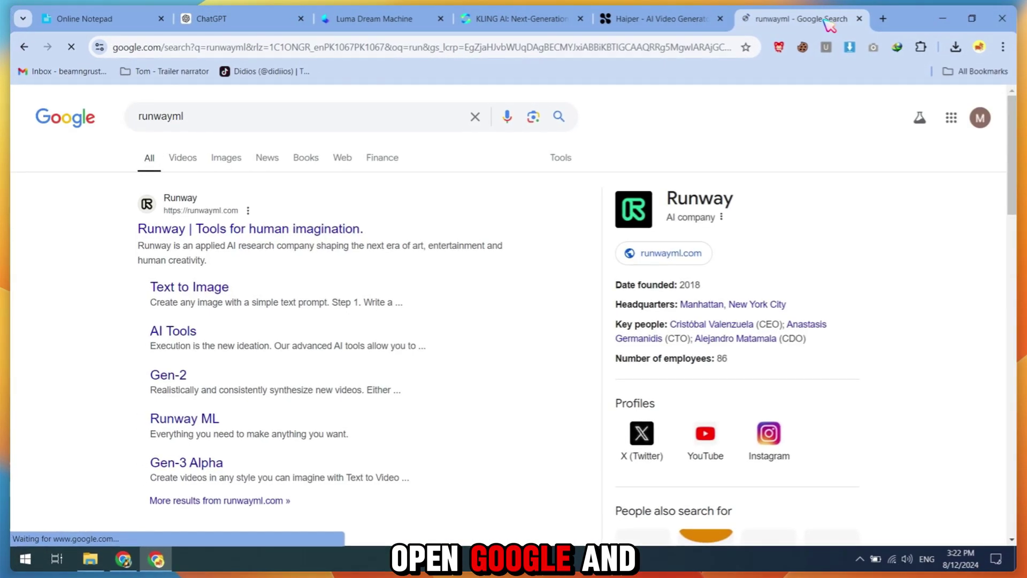
{"action": "left_click", "coordinate": [260, 228]}
{"action": "scroll", "coordinate": [482, 338], "scroll_direction": "down", "scroll_amount": 2}
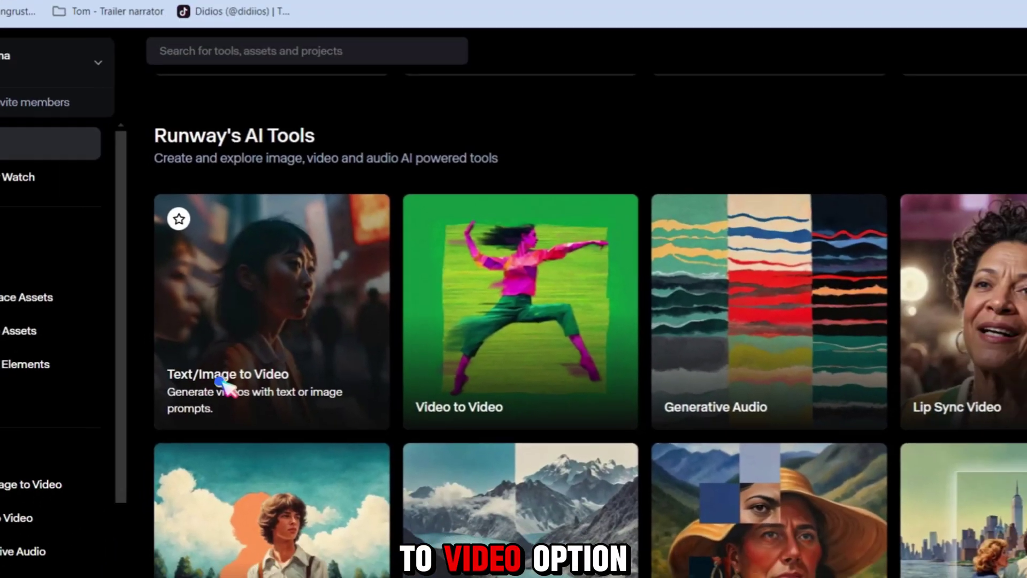
{"action": "left_click", "coordinate": [228, 386]}
{"action": "left_click", "coordinate": [277, 248]}
{"action": "scroll", "coordinate": [324, 235], "scroll_direction": "down", "scroll_amount": 2}
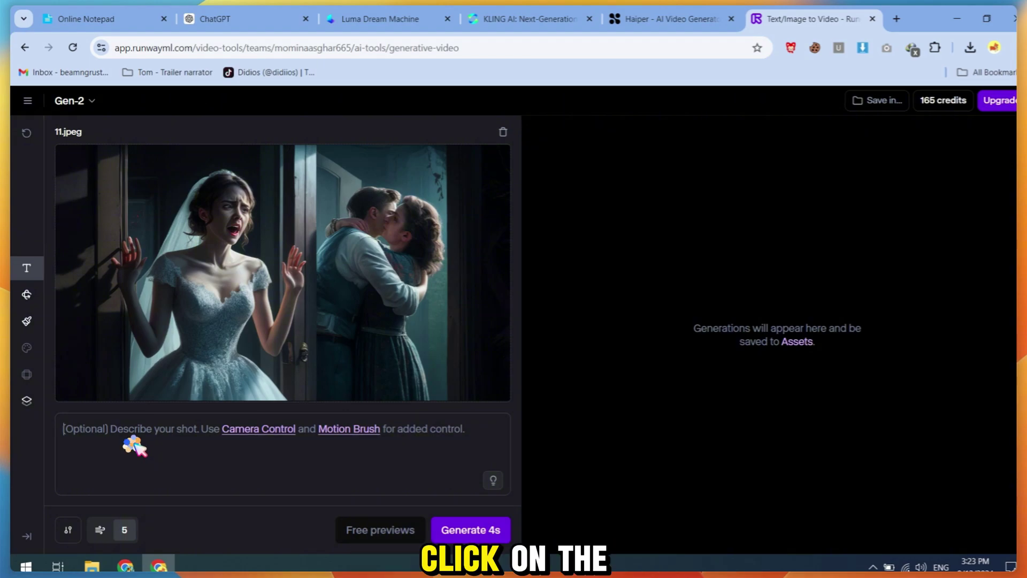
{"action": "left_click", "coordinate": [140, 450]}
{"action": "type", "text": "Medium close-up of Eliza's face, capturing the raw emotion of her discovery. The camera slightly tilts to enhance the feeling of disorientation and shock."}
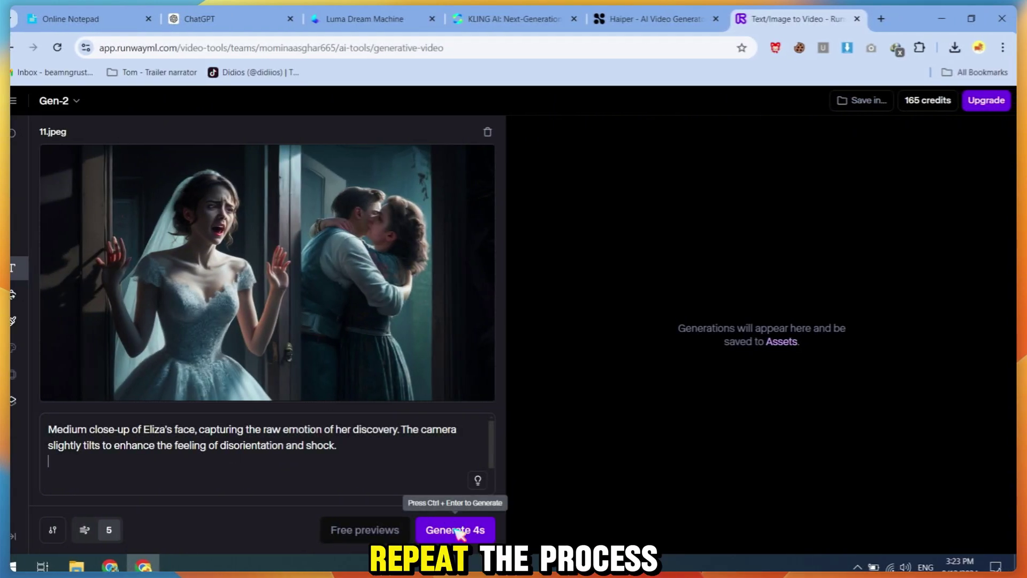
{"action": "left_click", "coordinate": [455, 530]}
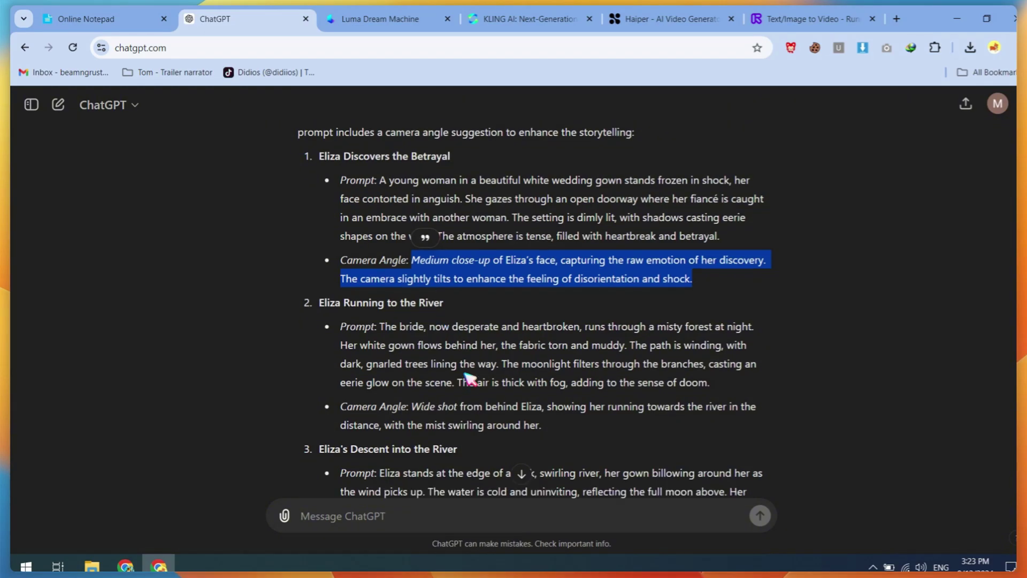
{"action": "scroll", "coordinate": [470, 379], "scroll_direction": "down", "scroll_amount": 1}
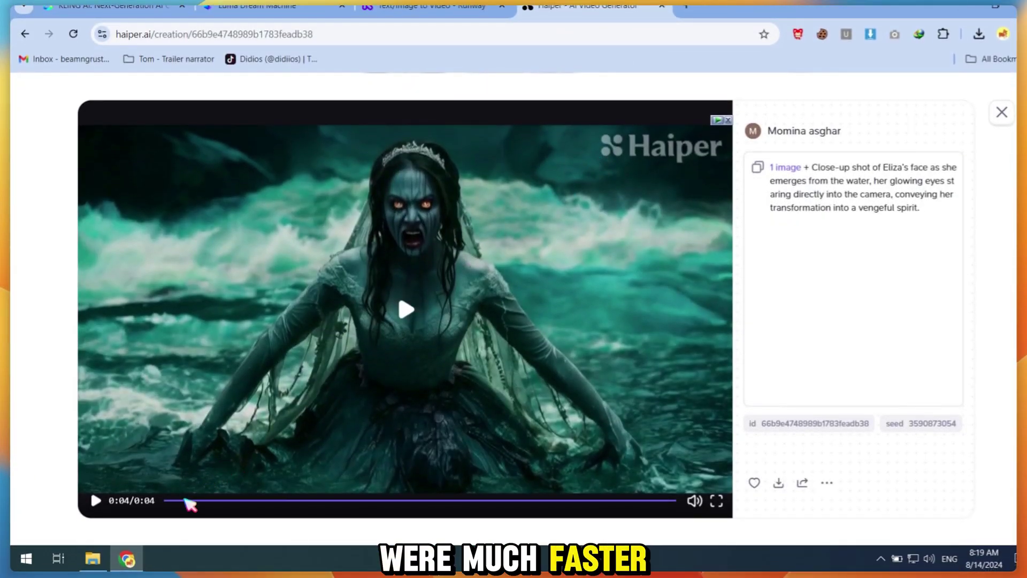
Rewind Haiper's vengeful-spirit clip to the beginning and play it.
{"action": "left_click", "coordinate": [178, 502]}
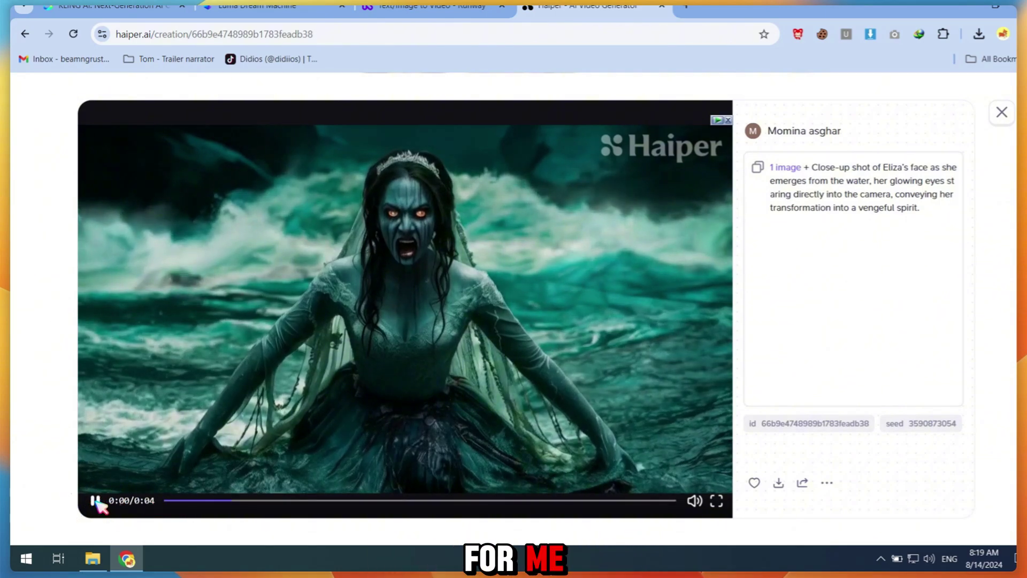
{"action": "left_click", "coordinate": [362, 274]}
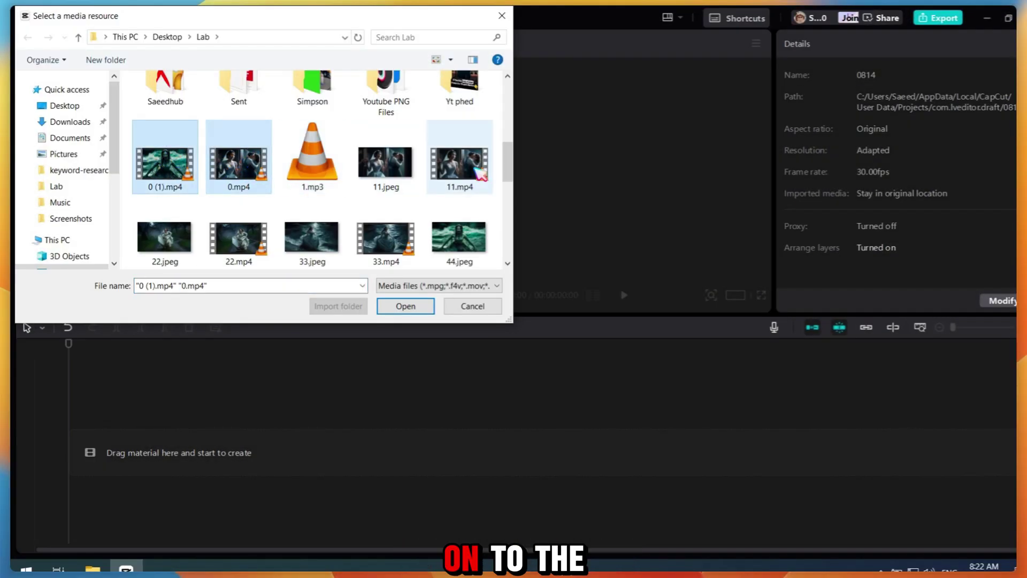
Import 11.mp4 and the voiceover audio into CapCut.
{"action": "left_click", "coordinate": [482, 172], "text": "ctrl"}
{"action": "scroll", "coordinate": [514, 192], "scroll_direction": "down", "scroll_amount": 2}
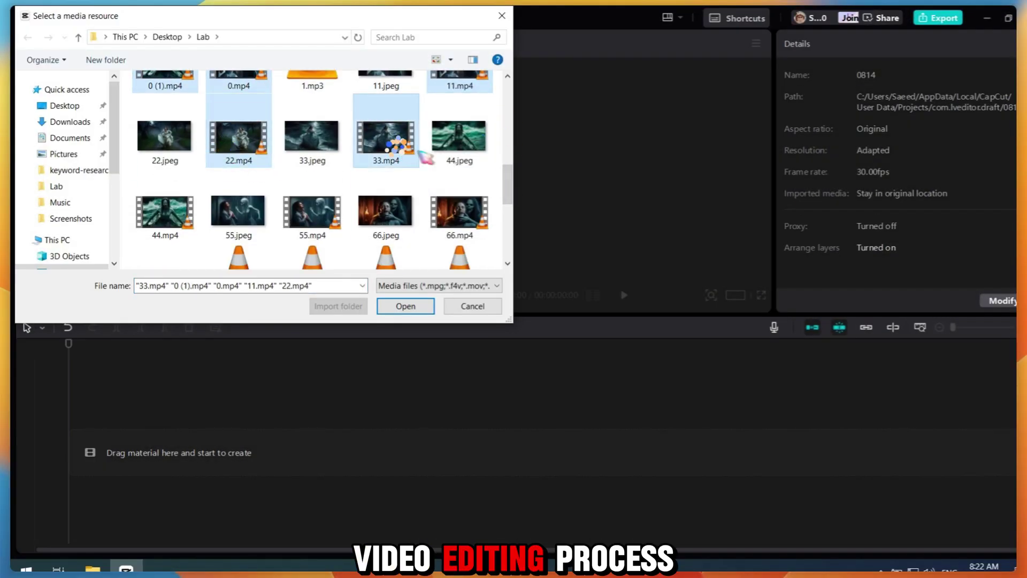
{"action": "scroll", "coordinate": [319, 161], "scroll_direction": "down", "scroll_amount": 2}
{"action": "scroll", "coordinate": [513, 202], "scroll_direction": "down", "scroll_amount": 2}
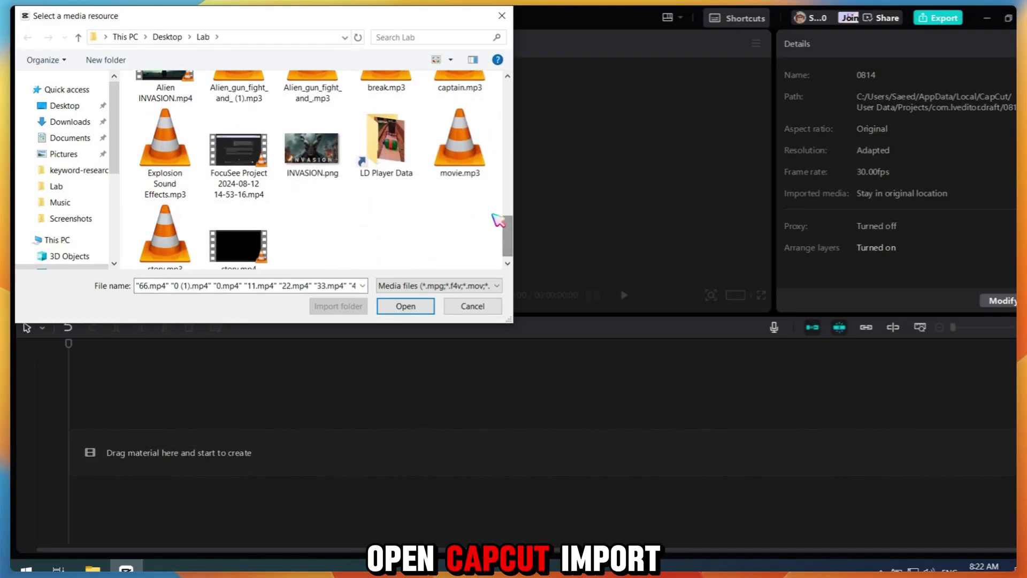
{"action": "left_click", "coordinate": [165, 226], "text": "ctrl"}
{"action": "left_click", "coordinate": [405, 306]}
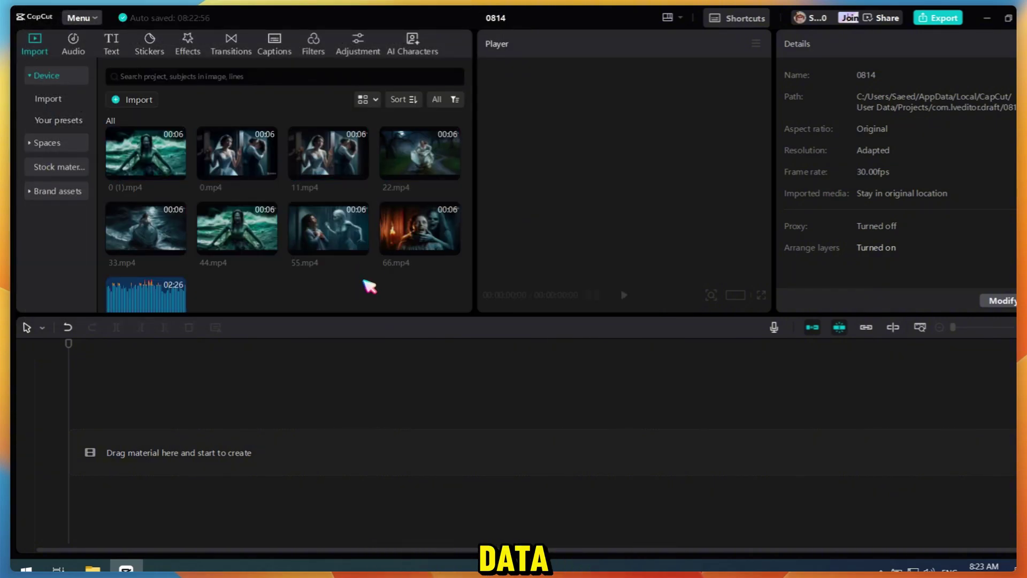
Place the scene clips 11.mp4 through 55.mp4 on the timeline in story order.
{"action": "left_click_drag", "start_coordinate": [328, 153], "coordinate": [137, 430]}
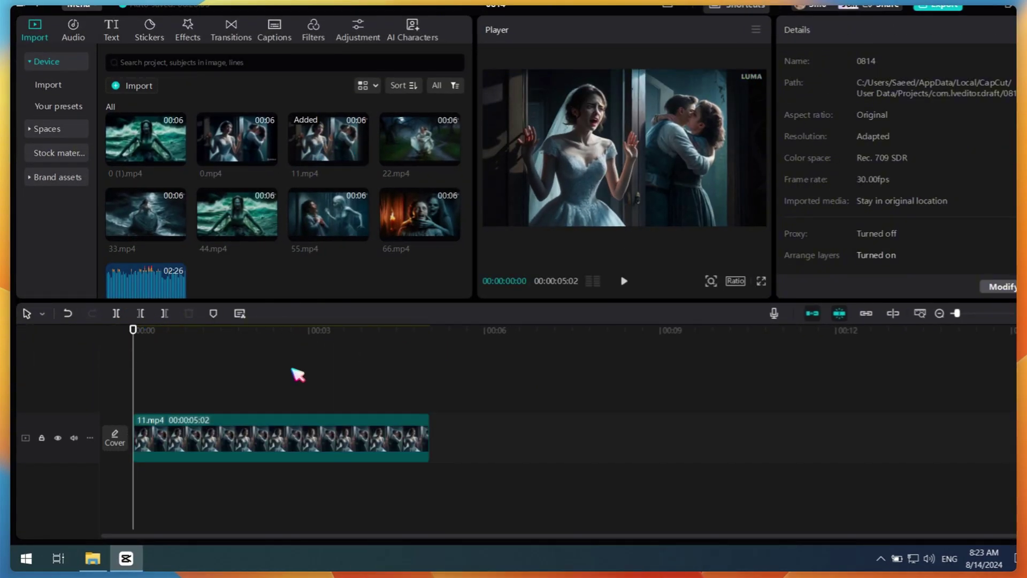
{"action": "left_click_drag", "start_coordinate": [419, 138], "coordinate": [474, 441]}
{"action": "left_click_drag", "start_coordinate": [146, 215], "coordinate": [768, 438]}
{"action": "left_click", "coordinate": [268, 233]}
{"action": "left_click", "coordinate": [361, 233]}
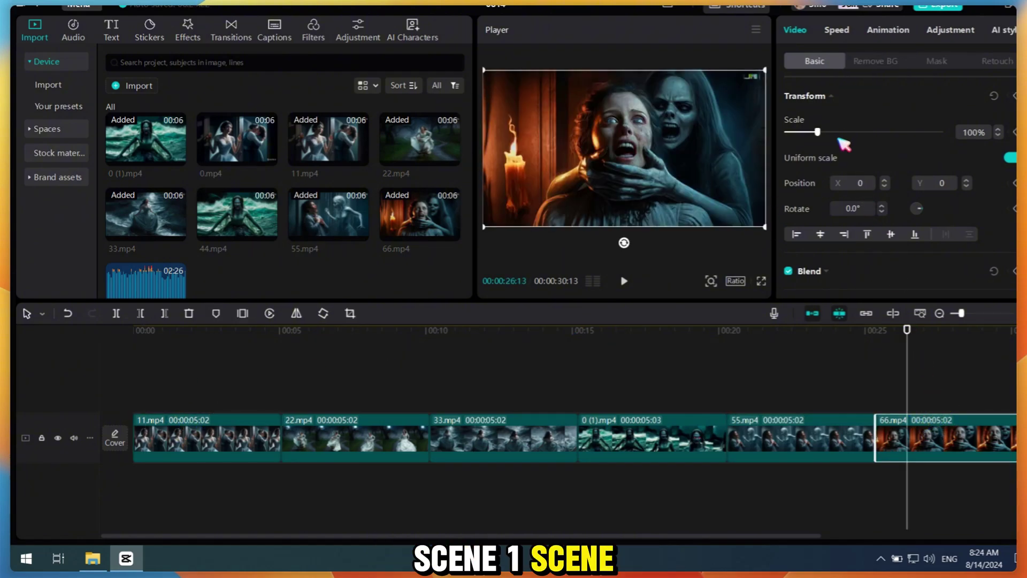
Scale the last clip to 116% and lay story.mp3 beneath the clips.
{"action": "left_click_drag", "start_coordinate": [823, 133], "coordinate": [826, 133]}
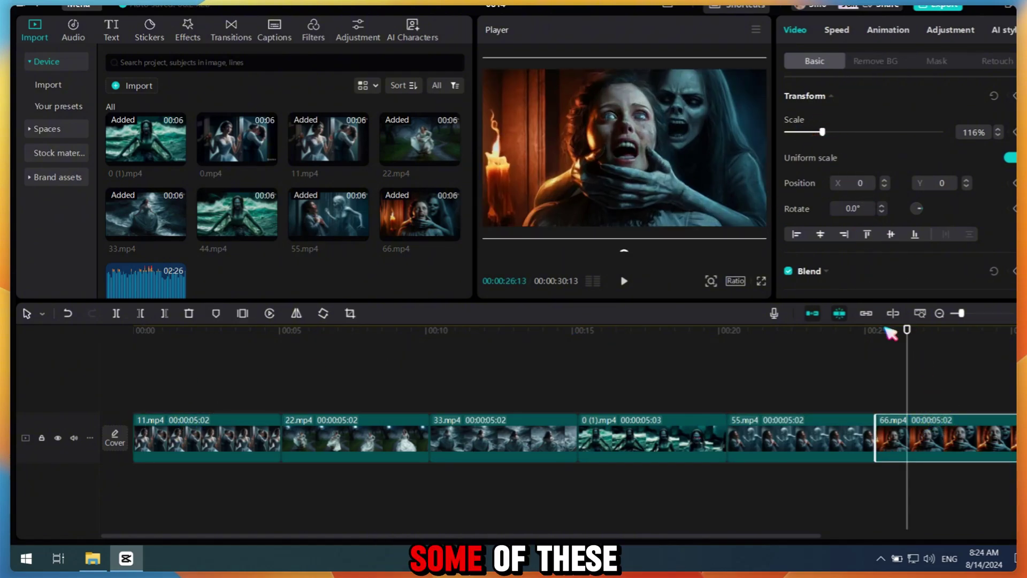
{"action": "mouse_move", "coordinate": [913, 357]}
{"action": "left_mouse_down"}
{"action": "mouse_move", "coordinate": [573, 390]}
{"action": "mouse_move", "coordinate": [202, 402]}
{"action": "left_mouse_up"}
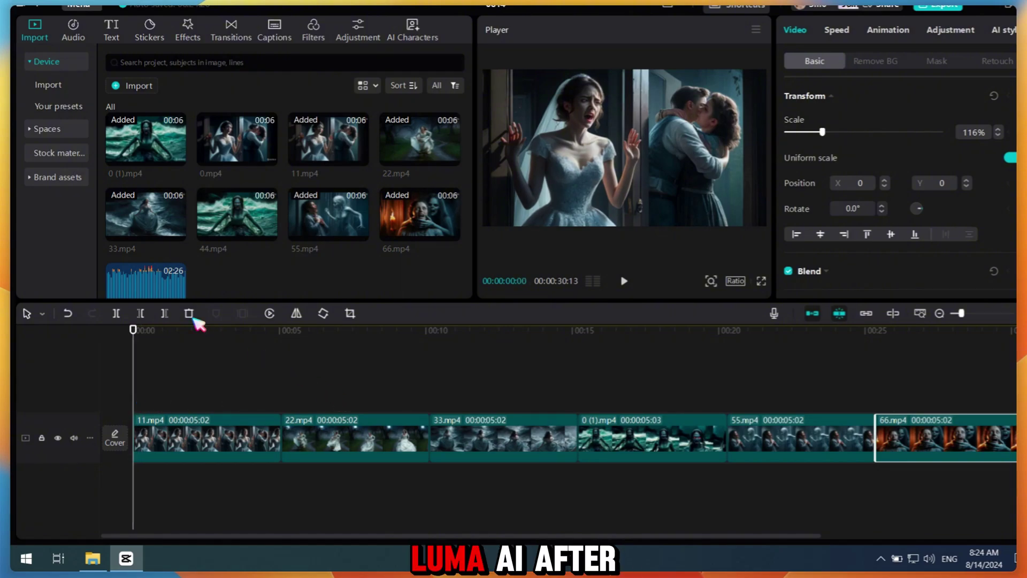
{"action": "left_click_drag", "start_coordinate": [146, 281], "coordinate": [155, 491]}
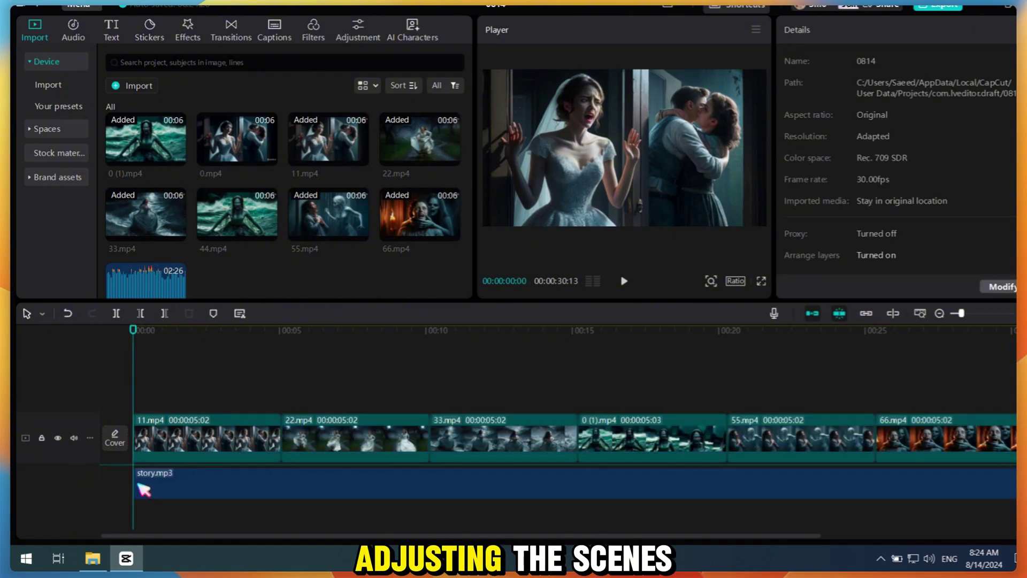
Align story.mp3 with the start of 11.mp4 and locate a narration pause.
{"action": "left_click", "coordinate": [156, 475]}
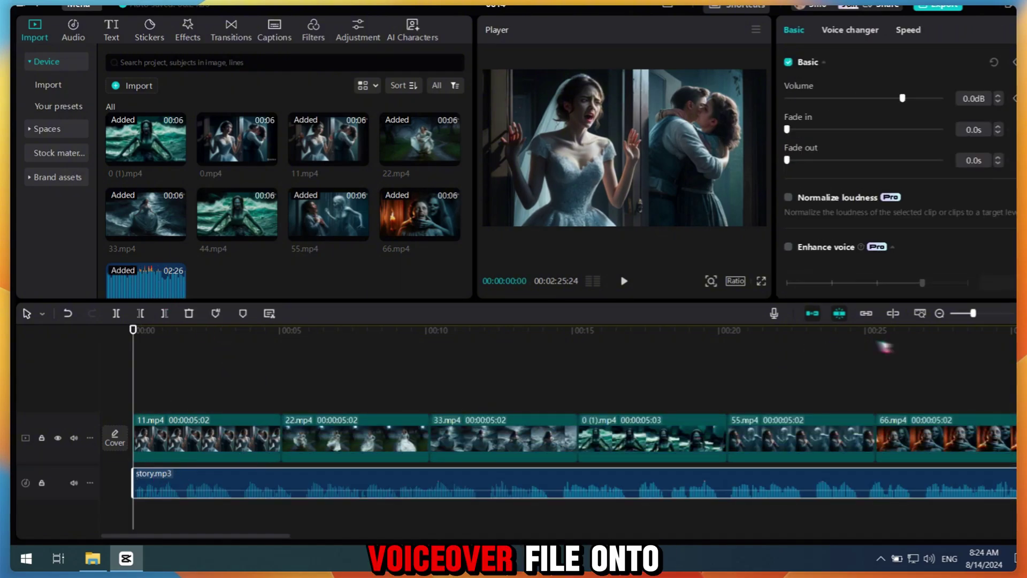
{"action": "left_click", "coordinate": [1015, 313]}
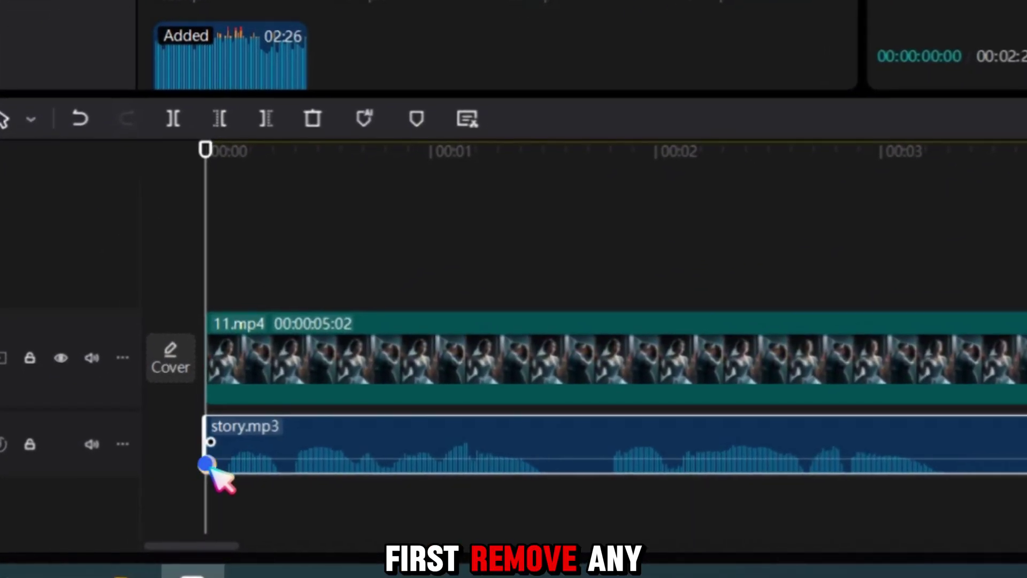
{"action": "left_click_drag", "start_coordinate": [201, 473], "coordinate": [231, 505]}
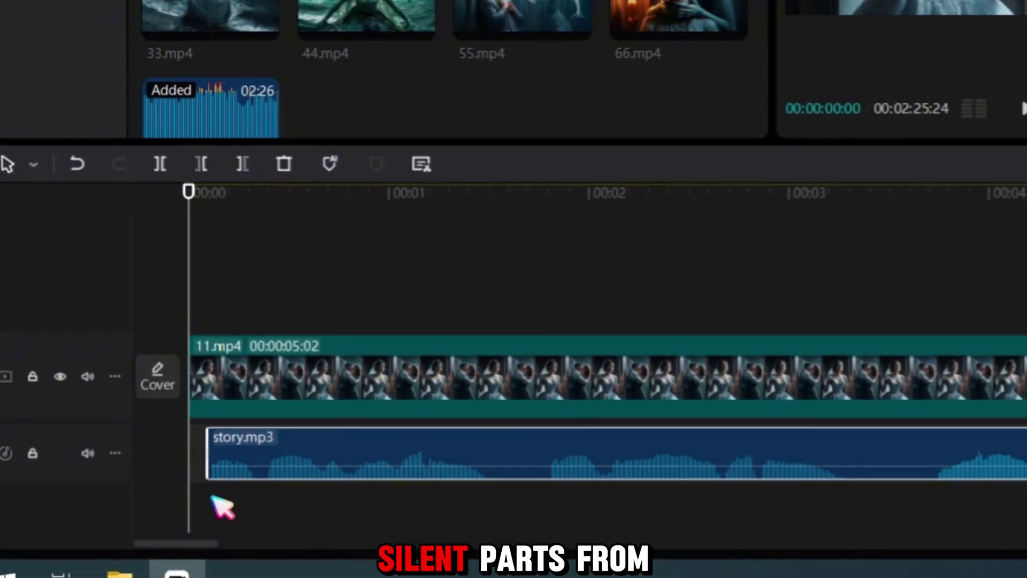
{"action": "left_click_drag", "start_coordinate": [228, 458], "coordinate": [212, 458]}
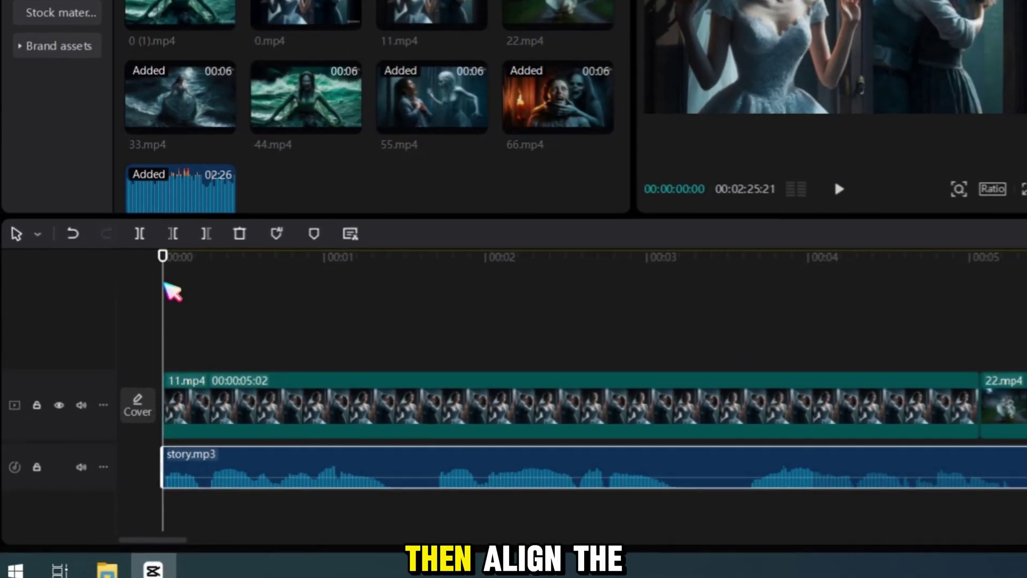
{"action": "left_click", "coordinate": [305, 471]}
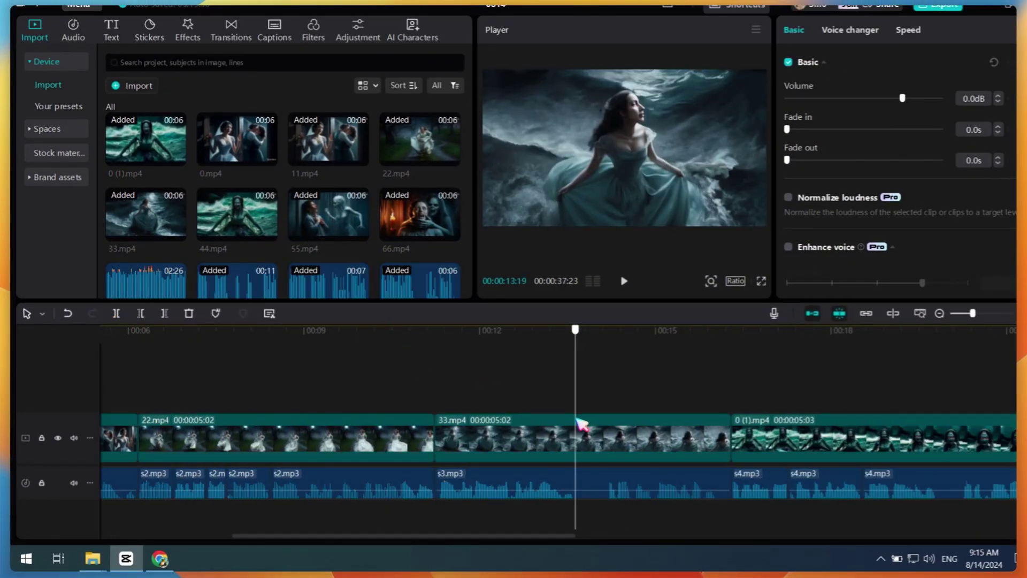
{"action": "scroll", "coordinate": [349, 367], "scroll_direction": "right", "scroll_amount": 3}
{"action": "left_click_drag", "start_coordinate": [348, 366], "coordinate": [712, 407]}
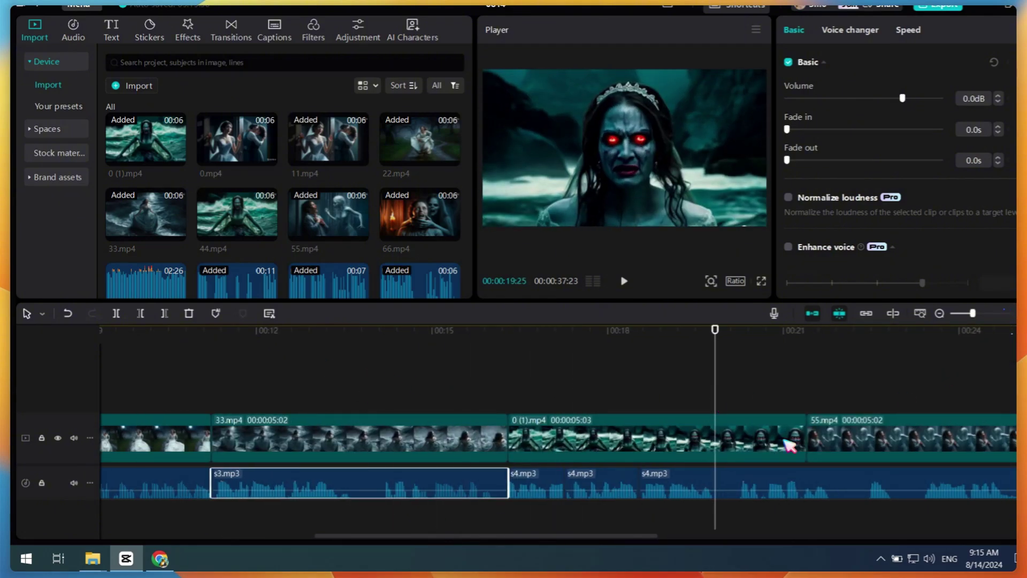
{"action": "scroll", "coordinate": [706, 481], "scroll_direction": "right", "scroll_amount": 5}
{"action": "scroll", "coordinate": [367, 366], "scroll_direction": "up", "scroll_amount": 2}
{"action": "left_click", "coordinate": [367, 367]}
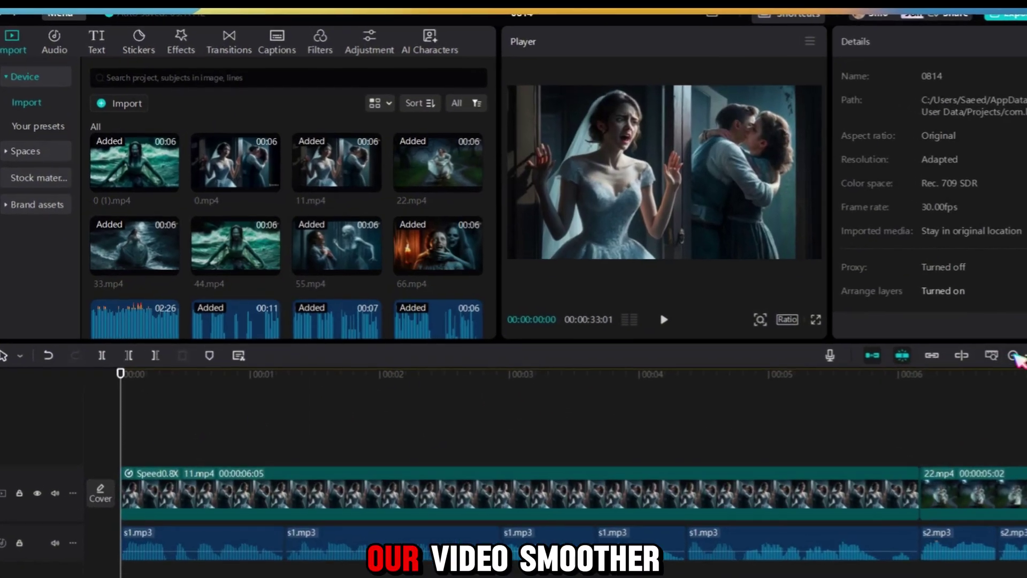
Place 0.3s Black Fade transitions between clips 1–2 and clips 2–3.
{"action": "left_click", "coordinate": [1014, 356]}
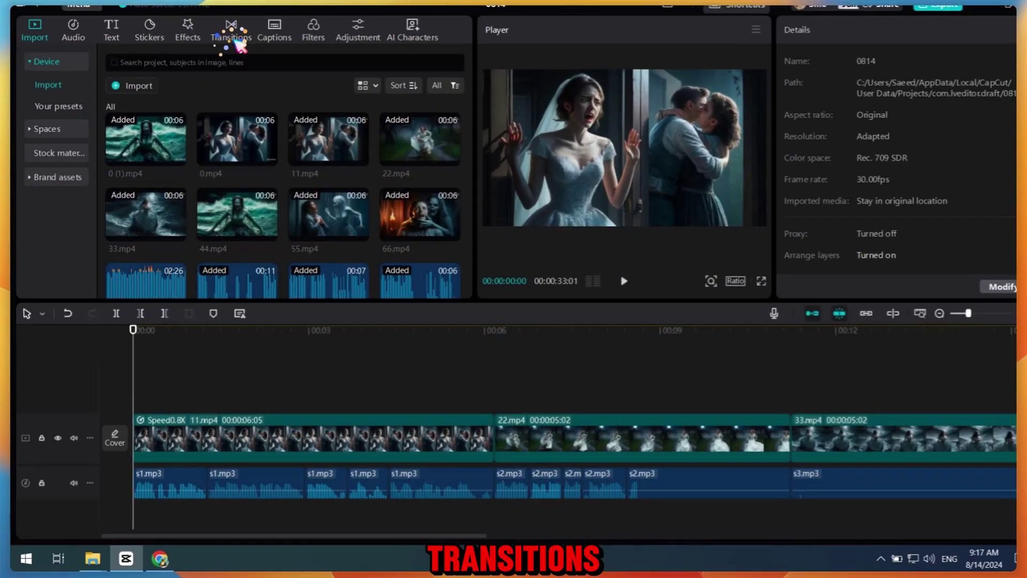
{"action": "left_click", "coordinate": [238, 46]}
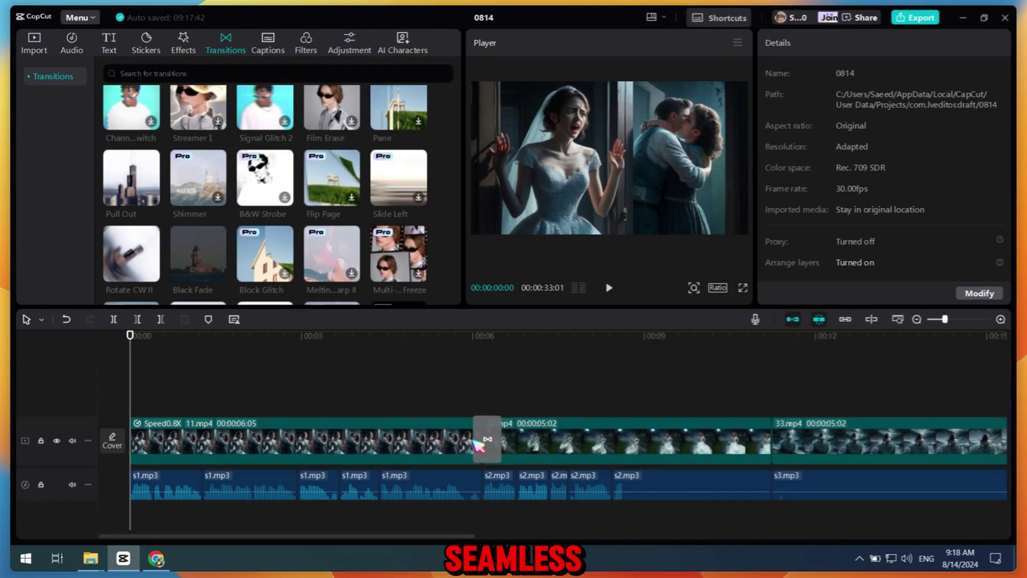
{"action": "left_click", "coordinate": [482, 444]}
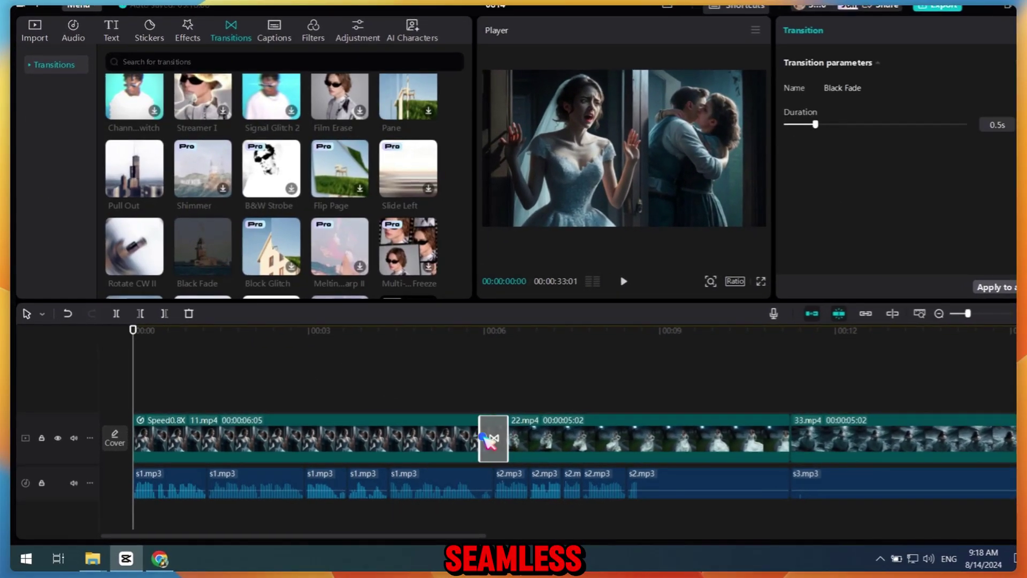
{"action": "left_click_drag", "start_coordinate": [459, 378], "coordinate": [523, 375]}
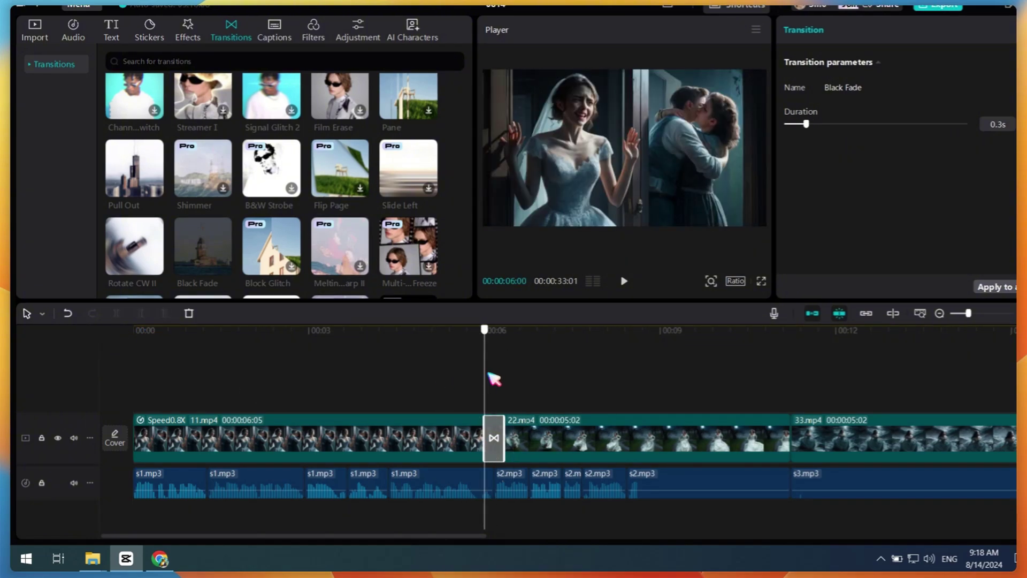
{"action": "left_click_drag", "start_coordinate": [397, 533], "coordinate": [474, 531]}
{"action": "scroll", "coordinate": [338, 251], "scroll_direction": "down", "scroll_amount": 2}
{"action": "scroll", "coordinate": [338, 251], "scroll_direction": "down", "scroll_amount": 2}
{"action": "scroll", "coordinate": [338, 251], "scroll_direction": "down", "scroll_amount": 2}
{"action": "scroll", "coordinate": [337, 250], "scroll_direction": "down", "scroll_amount": 2}
{"action": "scroll", "coordinate": [338, 250], "scroll_direction": "down", "scroll_amount": 2}
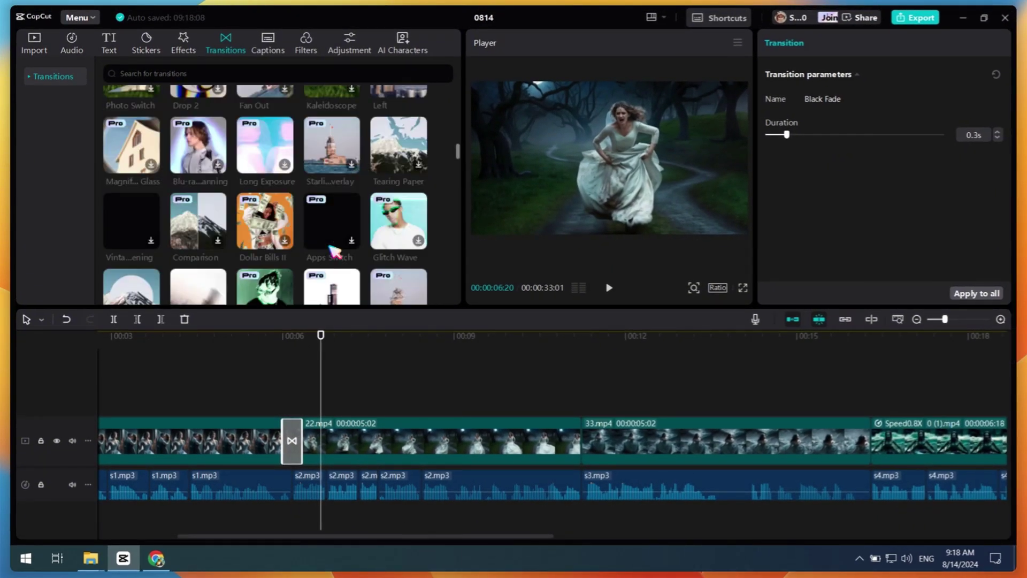
{"action": "scroll", "coordinate": [182, 246], "scroll_direction": "down", "scroll_amount": 1}
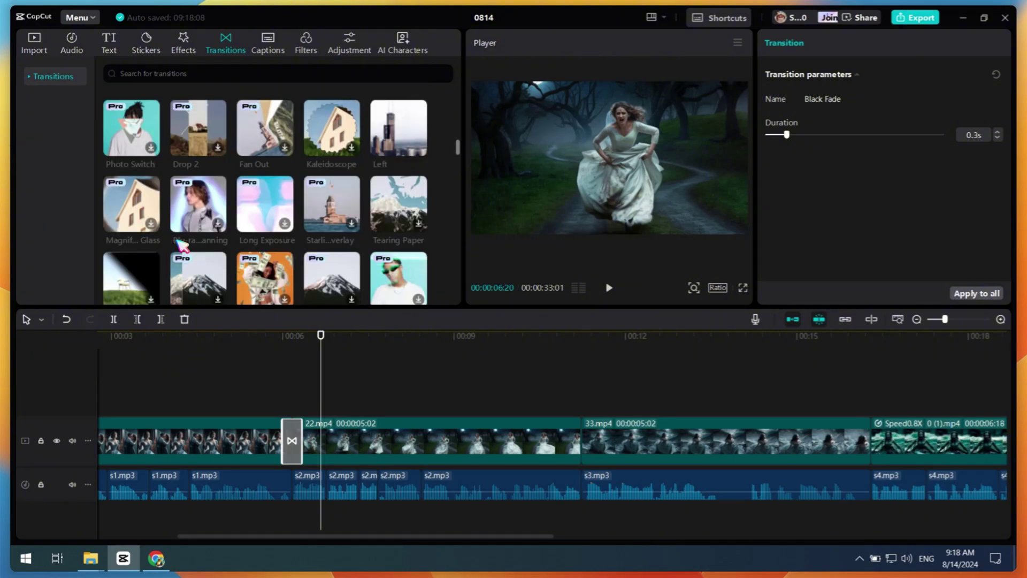
{"action": "scroll", "coordinate": [193, 261], "scroll_direction": "up", "scroll_amount": 3}
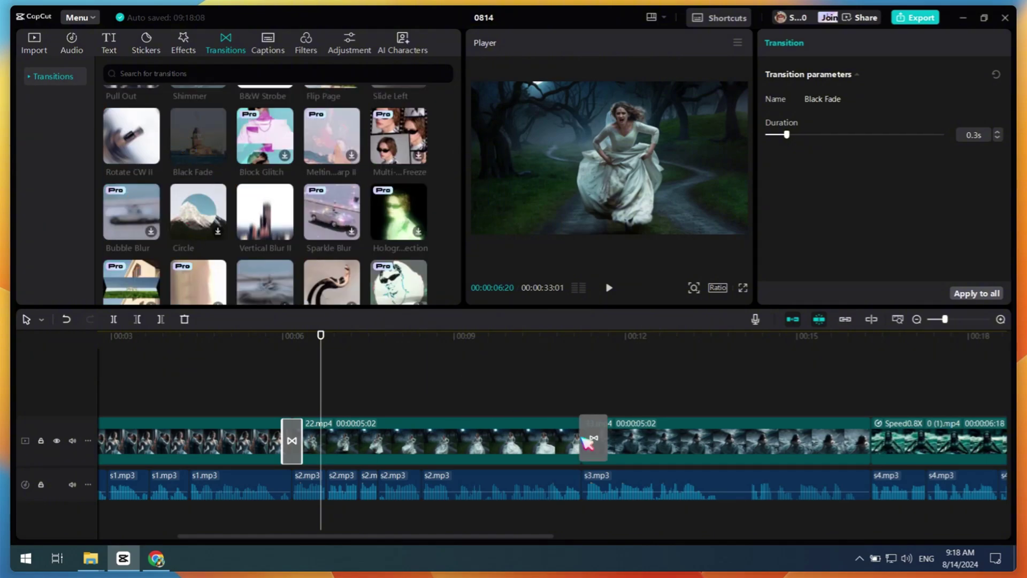
{"action": "left_click", "coordinate": [589, 441]}
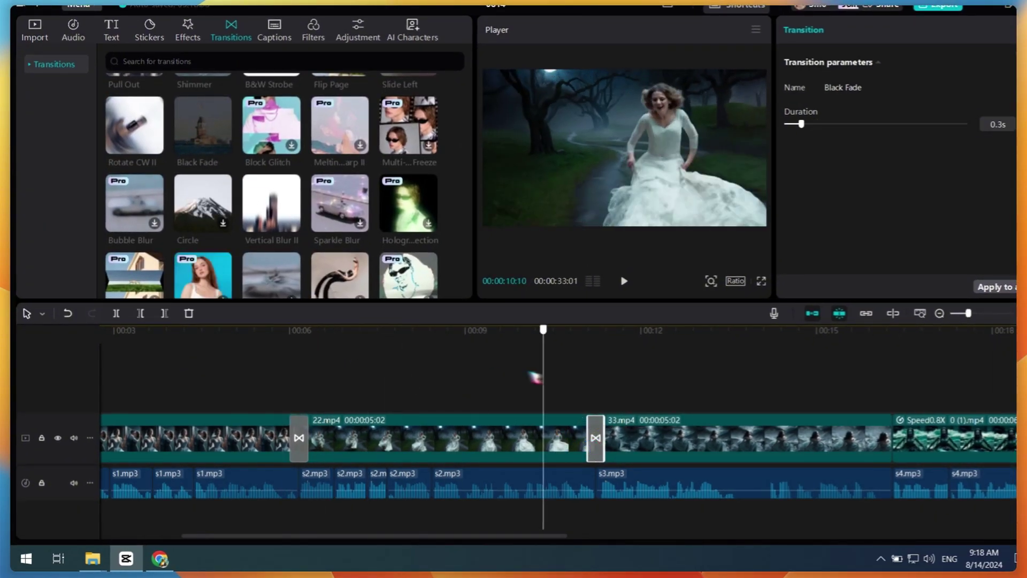
{"action": "left_click_drag", "start_coordinate": [317, 347], "coordinate": [644, 379]}
{"action": "left_click_drag", "start_coordinate": [509, 533], "coordinate": [639, 538]}
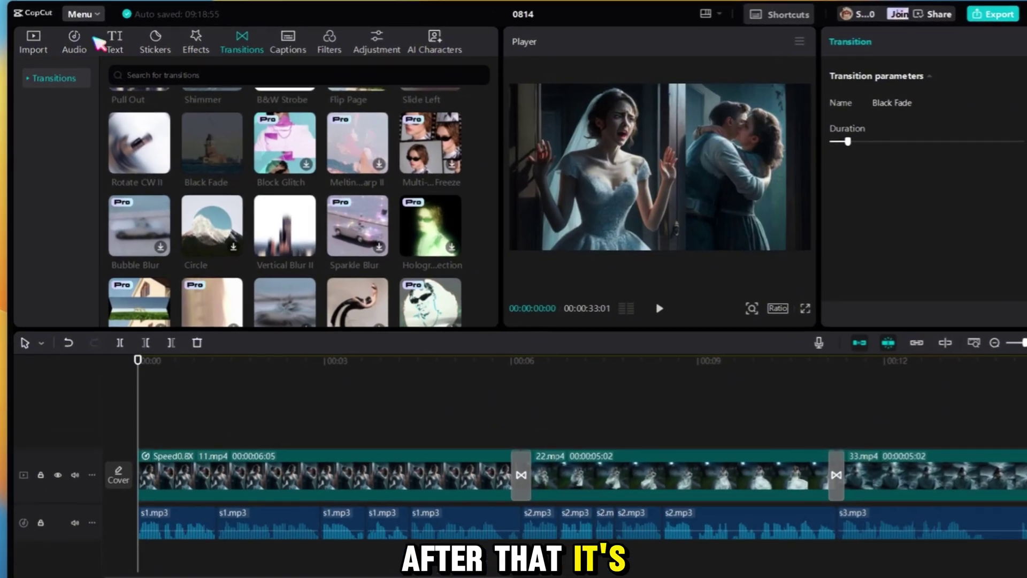
Add the Spooky Atmosphere Piano track, cut it at the video's end, lower it to -7.2 dB.
{"action": "left_click", "coordinate": [72, 40]}
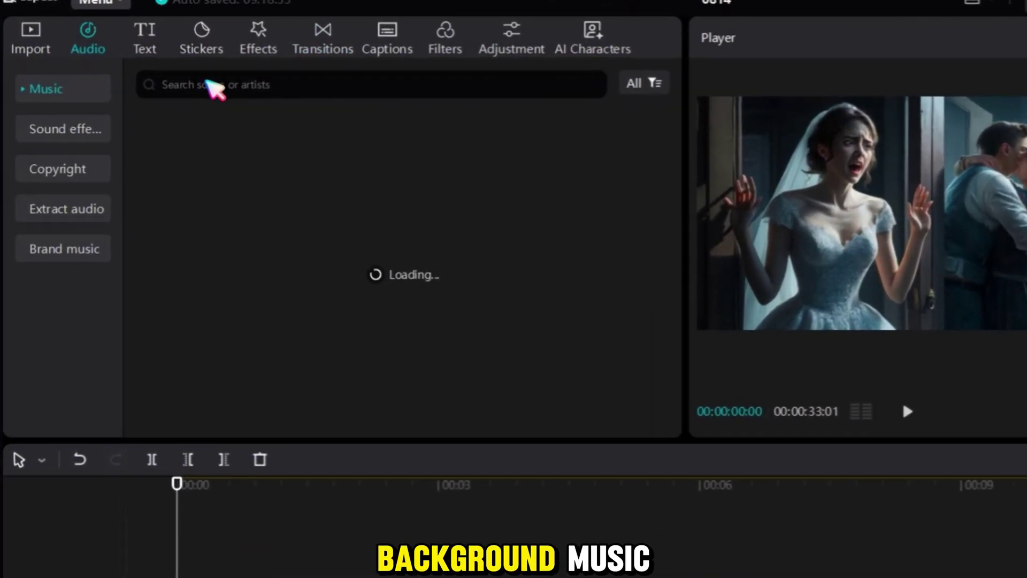
{"action": "left_click", "coordinate": [212, 87]}
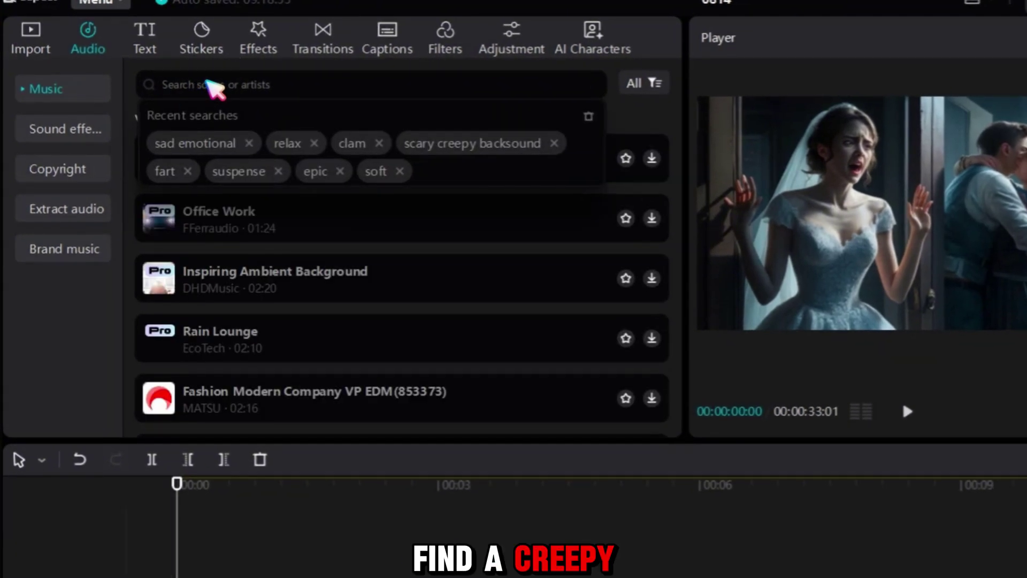
{"action": "left_click", "coordinate": [478, 146]}
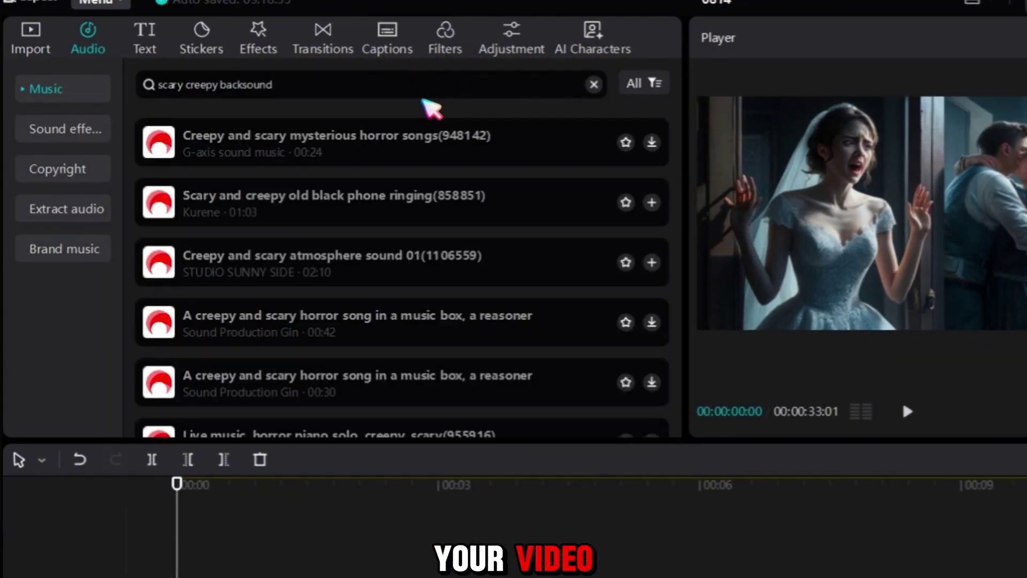
{"action": "left_click", "coordinate": [323, 145]}
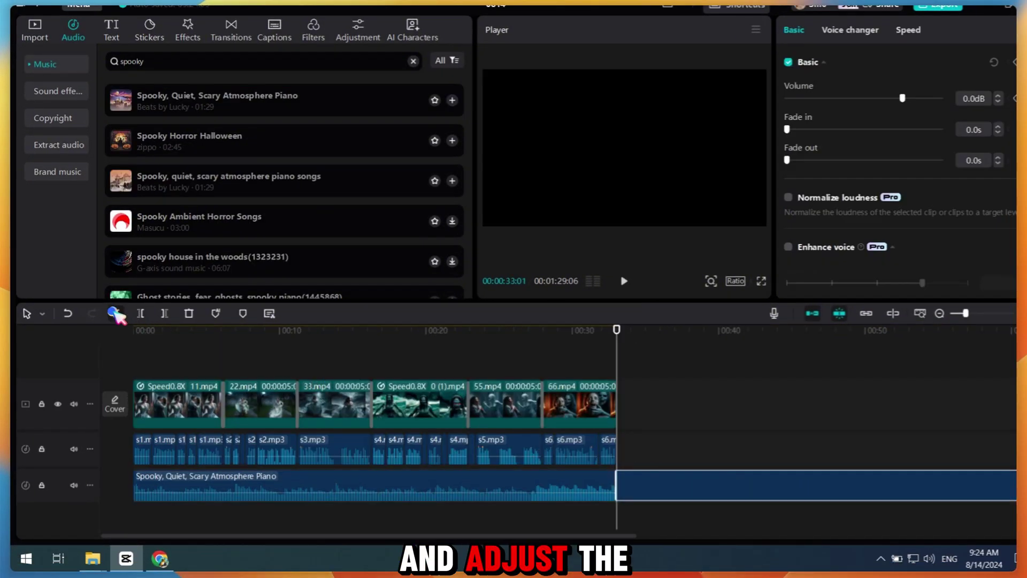
{"action": "left_click", "coordinate": [188, 313]}
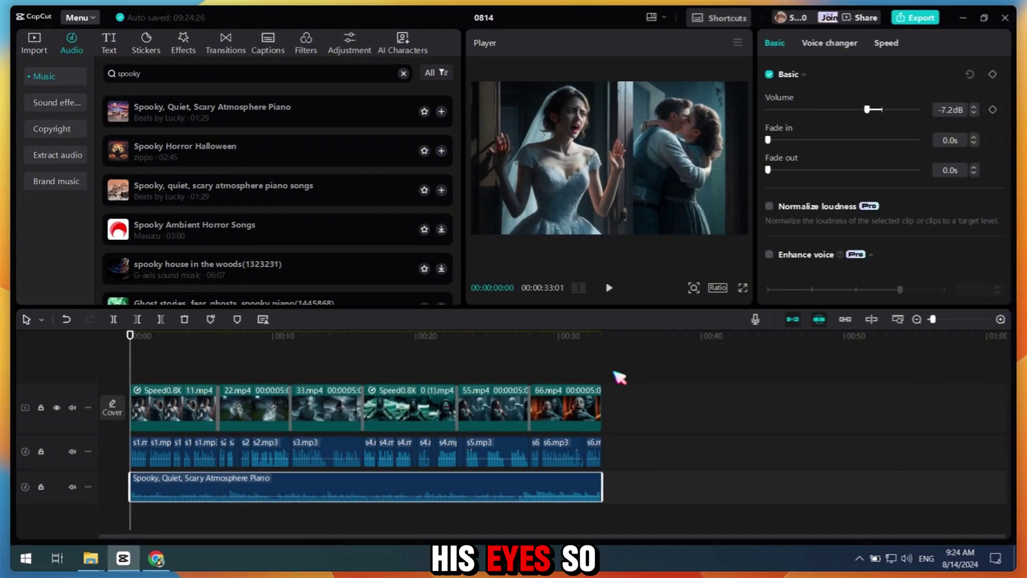
Find 'horror' sound effects; place the beast roar at the start and a scream mid-video.
{"action": "left_click", "coordinate": [57, 102]}
{"action": "left_click", "coordinate": [241, 73]}
{"action": "type", "text": "horro"}
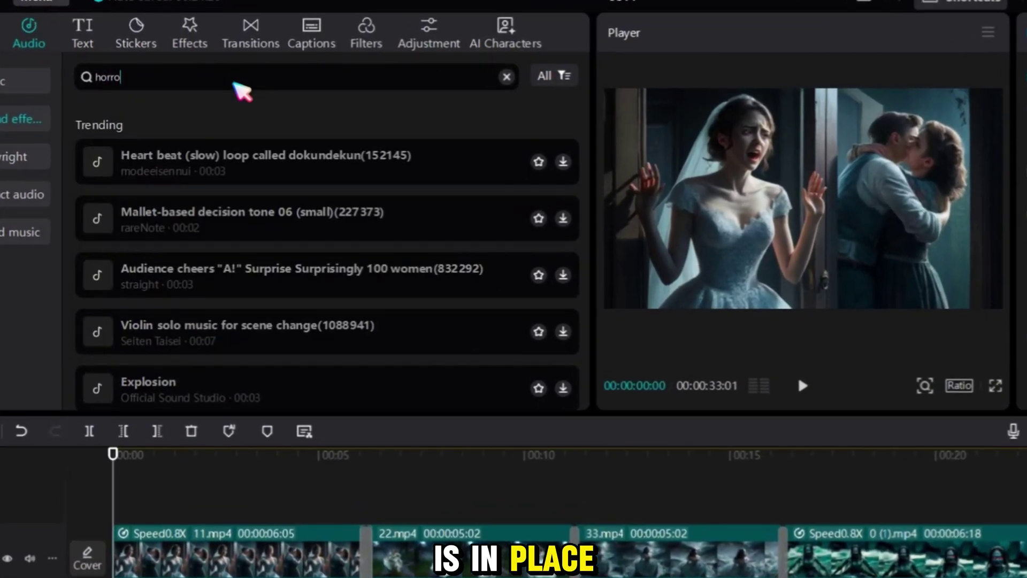
{"action": "type", "text": "r"}
{"action": "key", "text": "Return"}
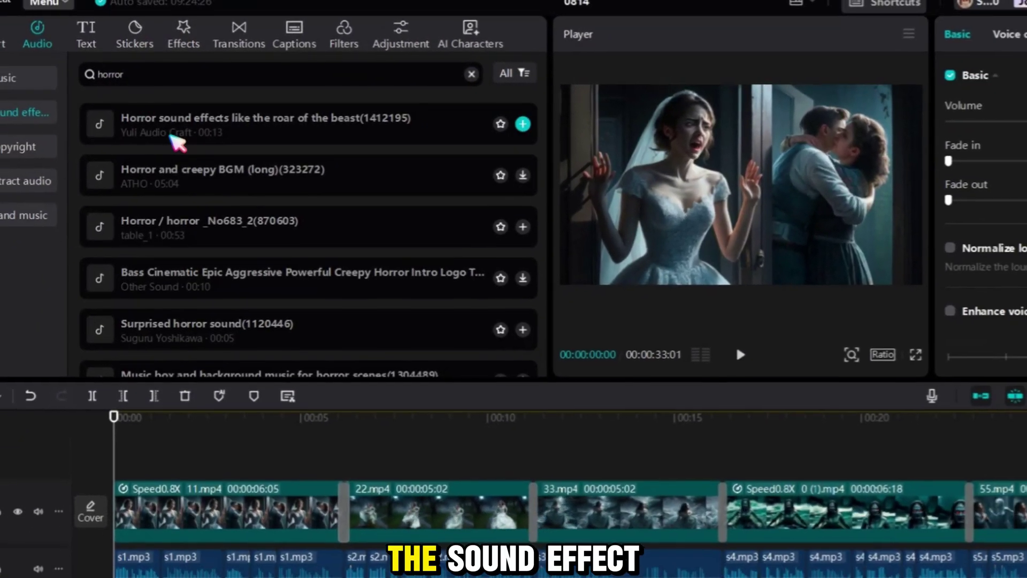
{"action": "left_click", "coordinate": [176, 140]}
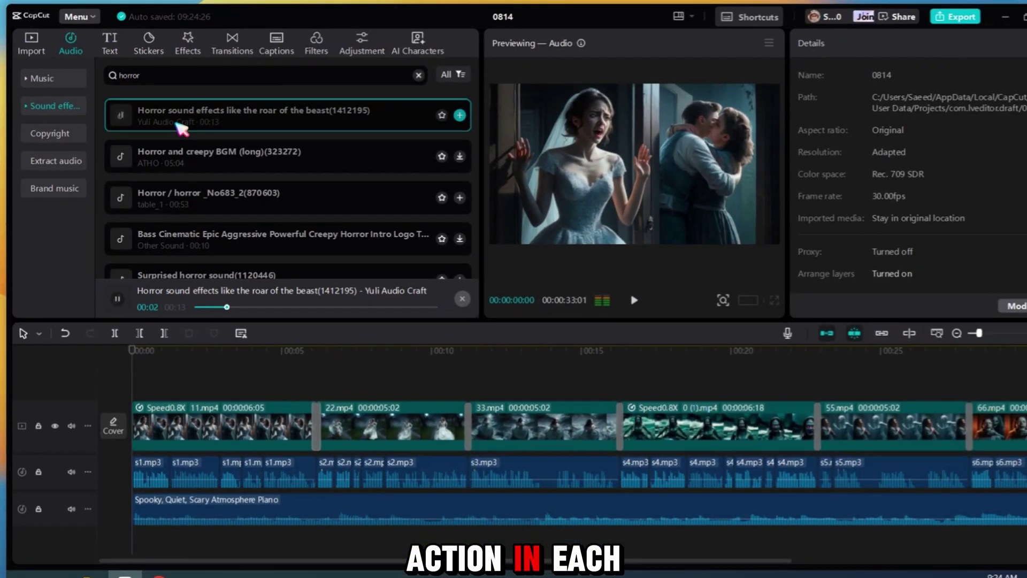
{"action": "left_click_drag", "start_coordinate": [178, 129], "coordinate": [161, 513]}
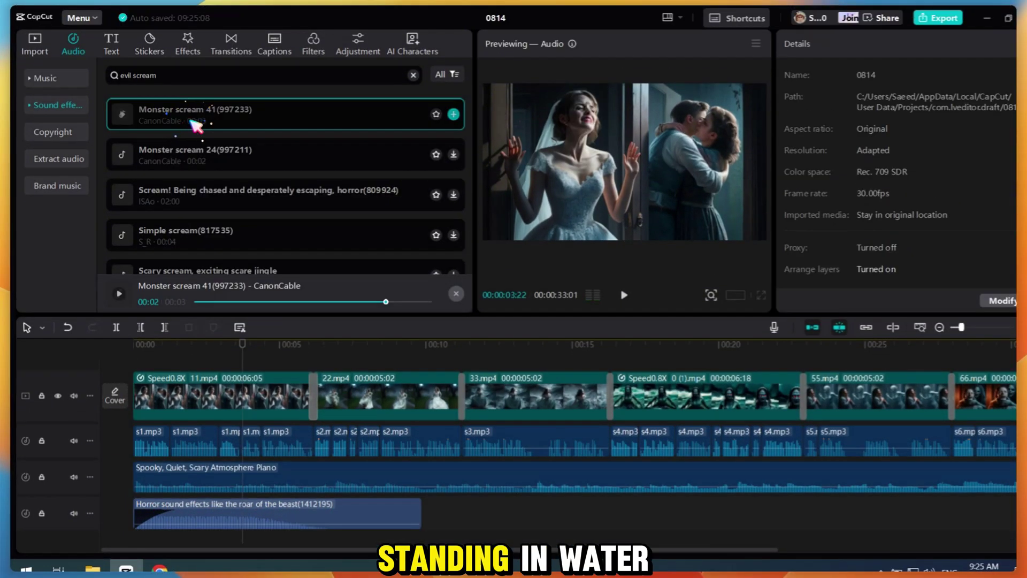
{"action": "left_click_drag", "start_coordinate": [291, 108], "coordinate": [253, 520]}
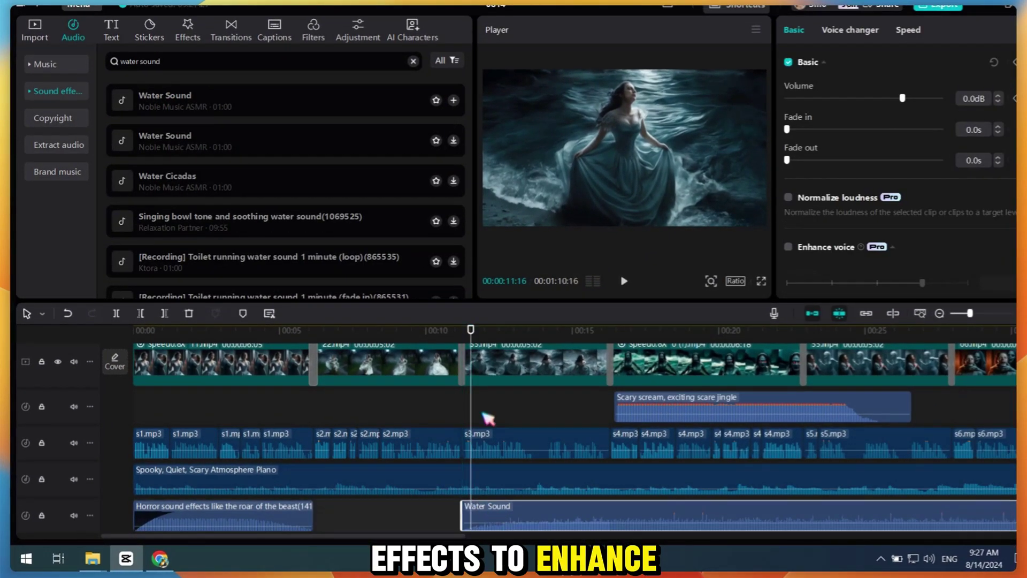
Move the playhead near five seconds and delete the Spooky Camera effect.
{"action": "left_click", "coordinate": [184, 330]}
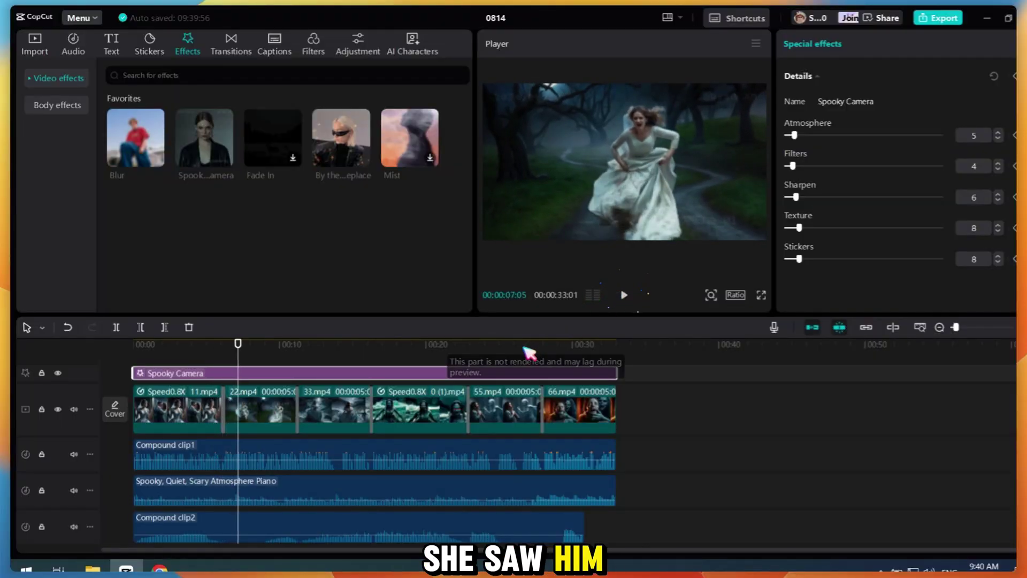
{"action": "left_click", "coordinate": [190, 328]}
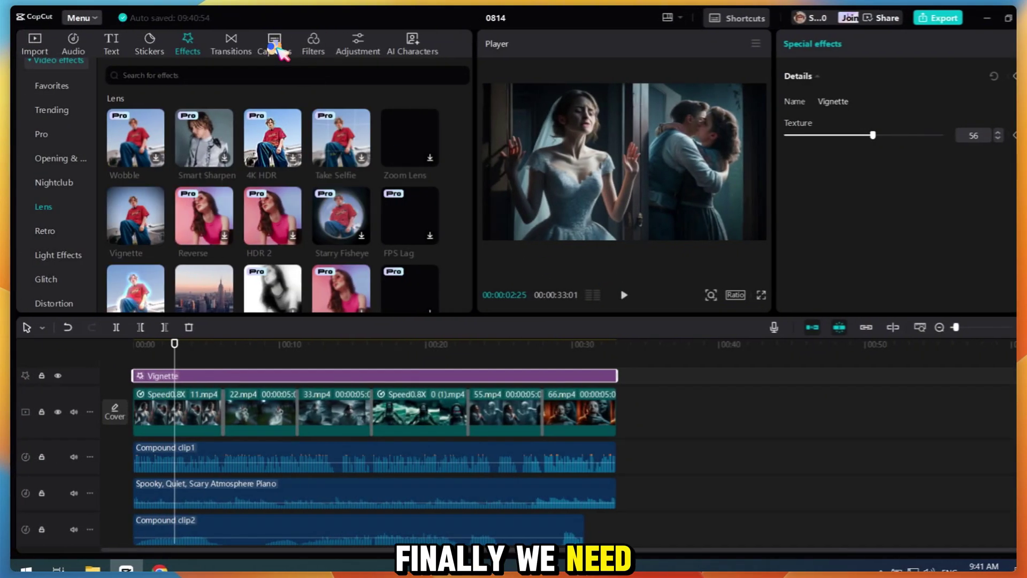
Auto-generate captions from the narration using a chosen caption template.
{"action": "left_click", "coordinate": [274, 44]}
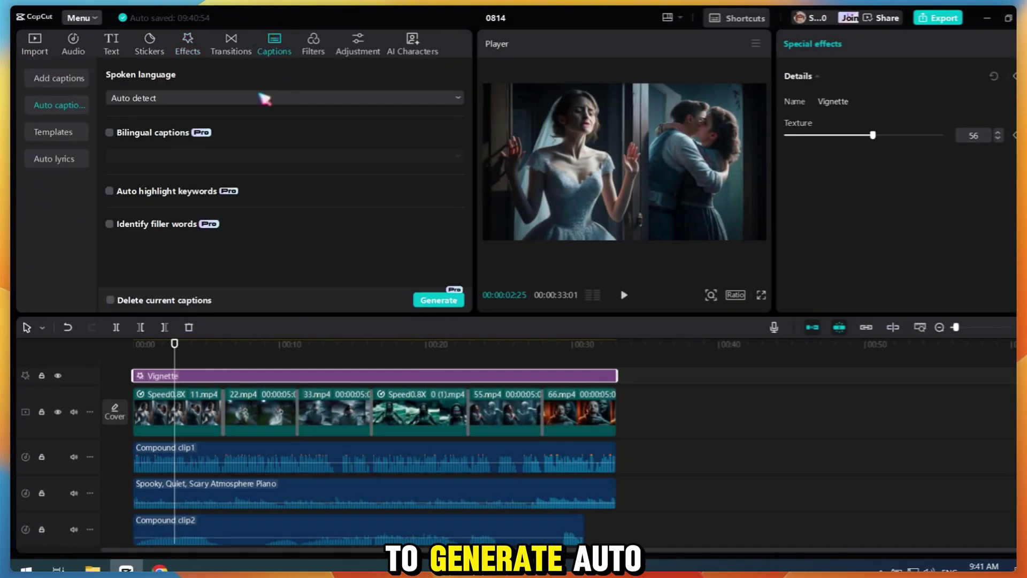
{"action": "left_click", "coordinate": [71, 134]}
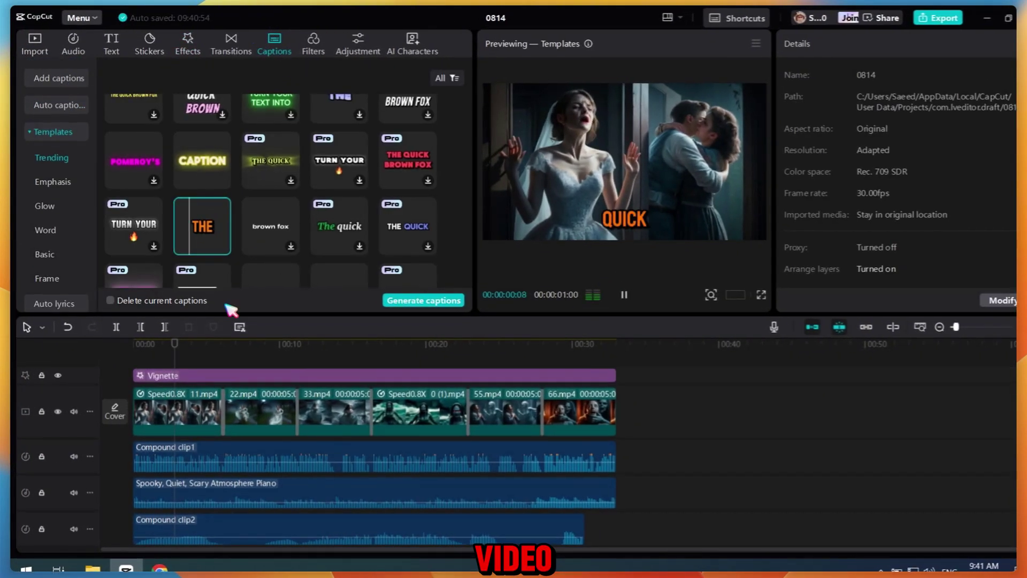
{"action": "left_click", "coordinate": [405, 300]}
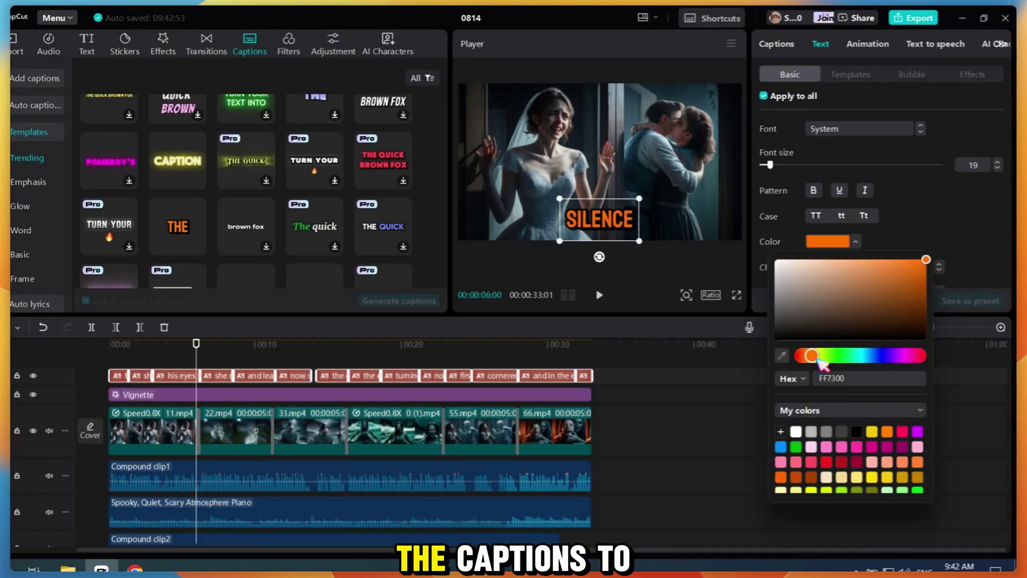
Style the captions red (FF0000) in the Komika Axis font.
{"action": "left_click_drag", "start_coordinate": [820, 363], "coordinate": [797, 362]}
{"action": "left_click", "coordinate": [851, 122]}
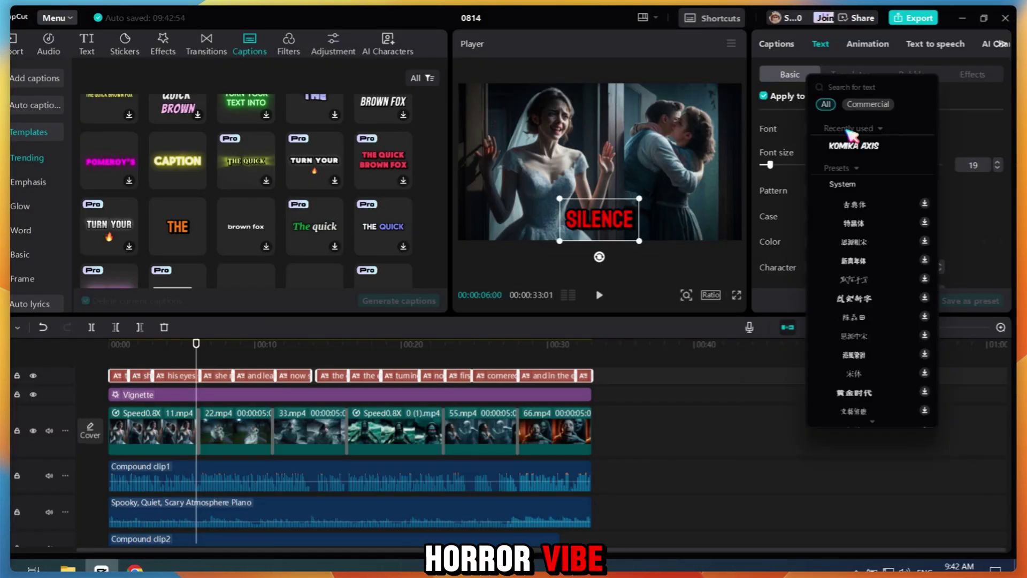
{"action": "left_click", "coordinate": [849, 140]}
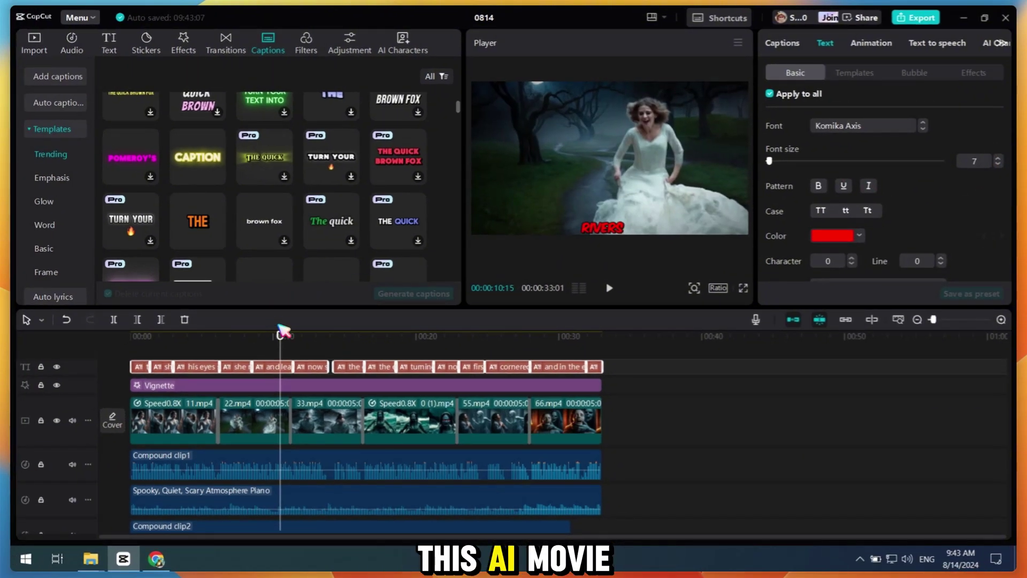
{"action": "left_click_drag", "start_coordinate": [177, 368], "coordinate": [450, 356]}
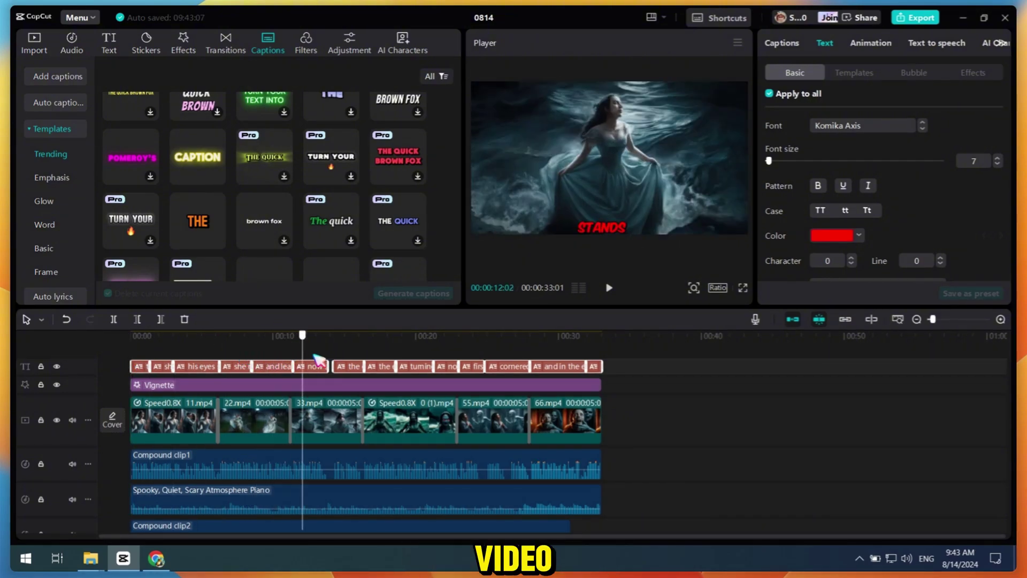